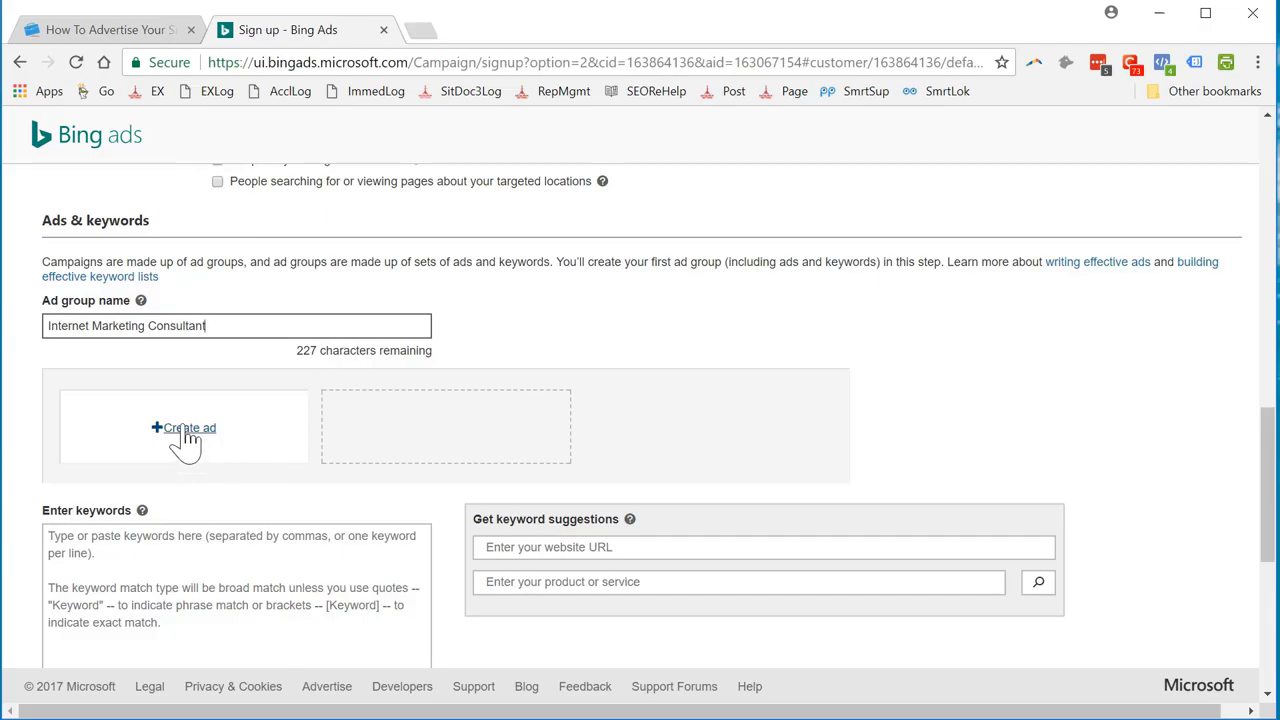
Start a new text ad in the Internet Marketing Consultant ad group and open a new browser window.
{"action": "left_click", "coordinate": [182, 430]}
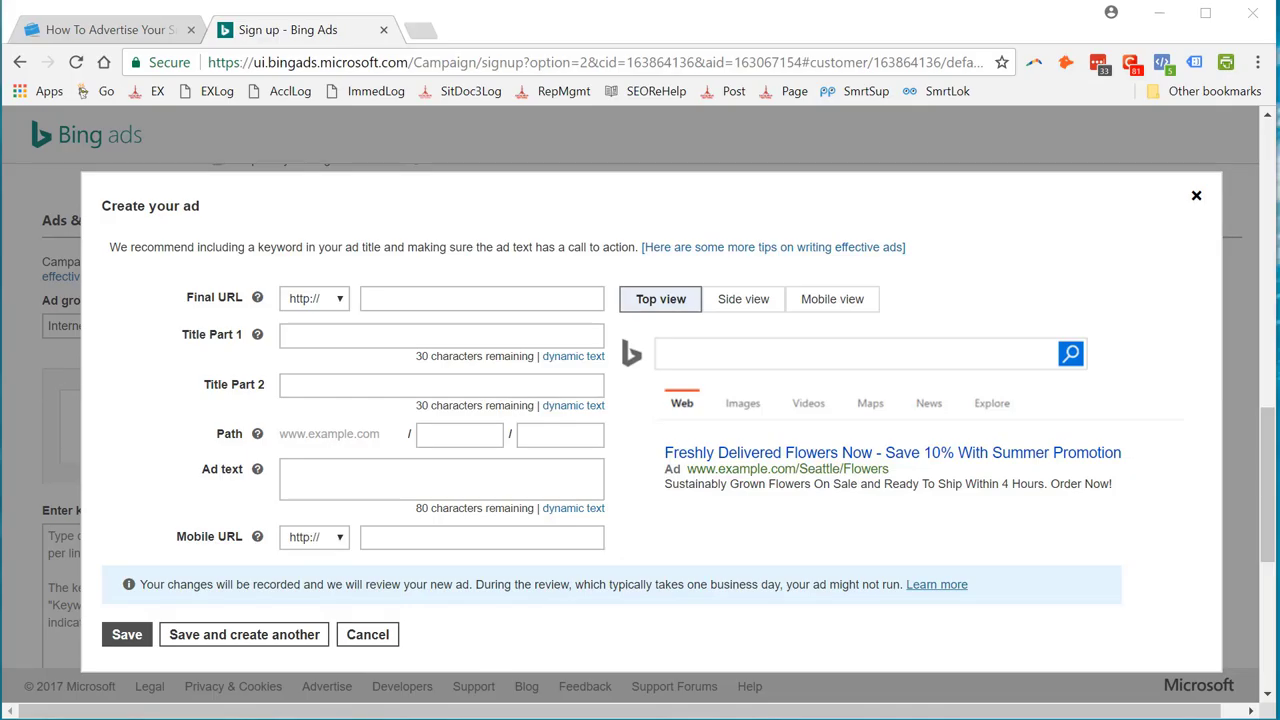
{"action": "key", "text": "ctrl+n"}
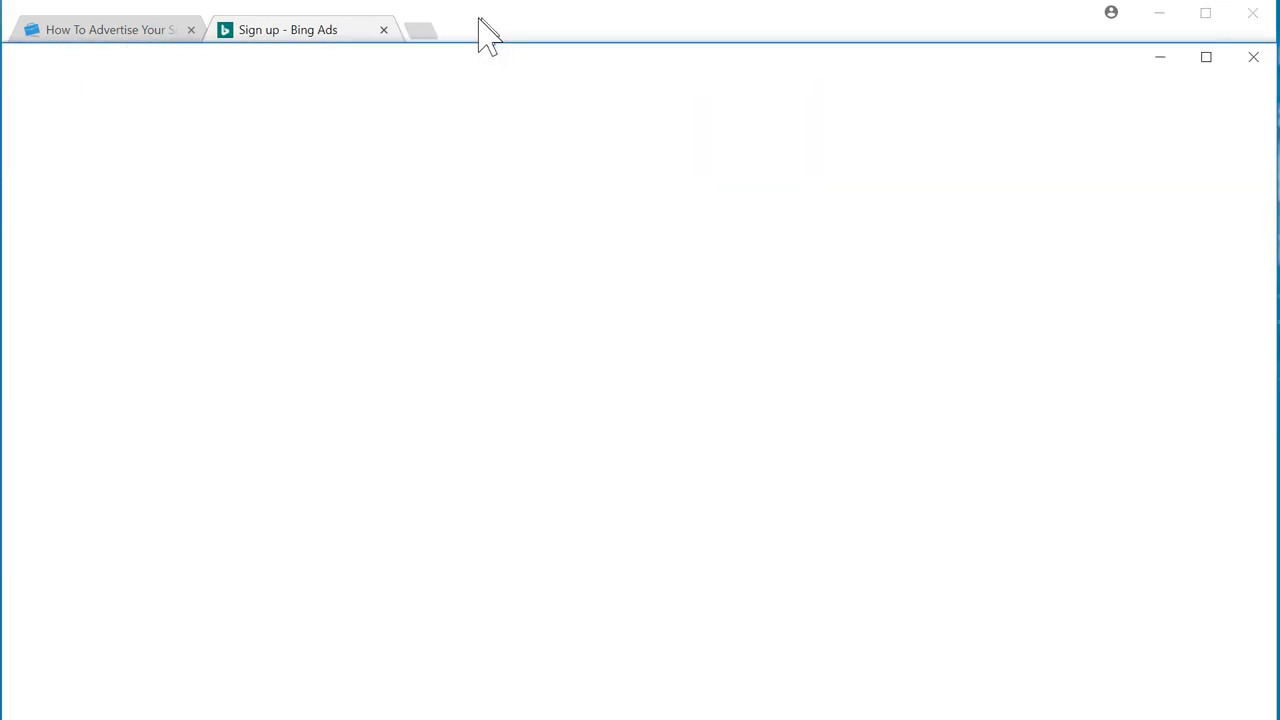
Bring the Excalibur Websites SEO Services page in beside Bing Ads and select its address.
{"action": "mouse_move", "coordinate": [487, 35]}
{"action": "left_mouse_down"}
{"action": "mouse_move", "coordinate": [506, 29]}
{"action": "mouse_move", "coordinate": [494, 26]}
{"action": "left_mouse_up"}
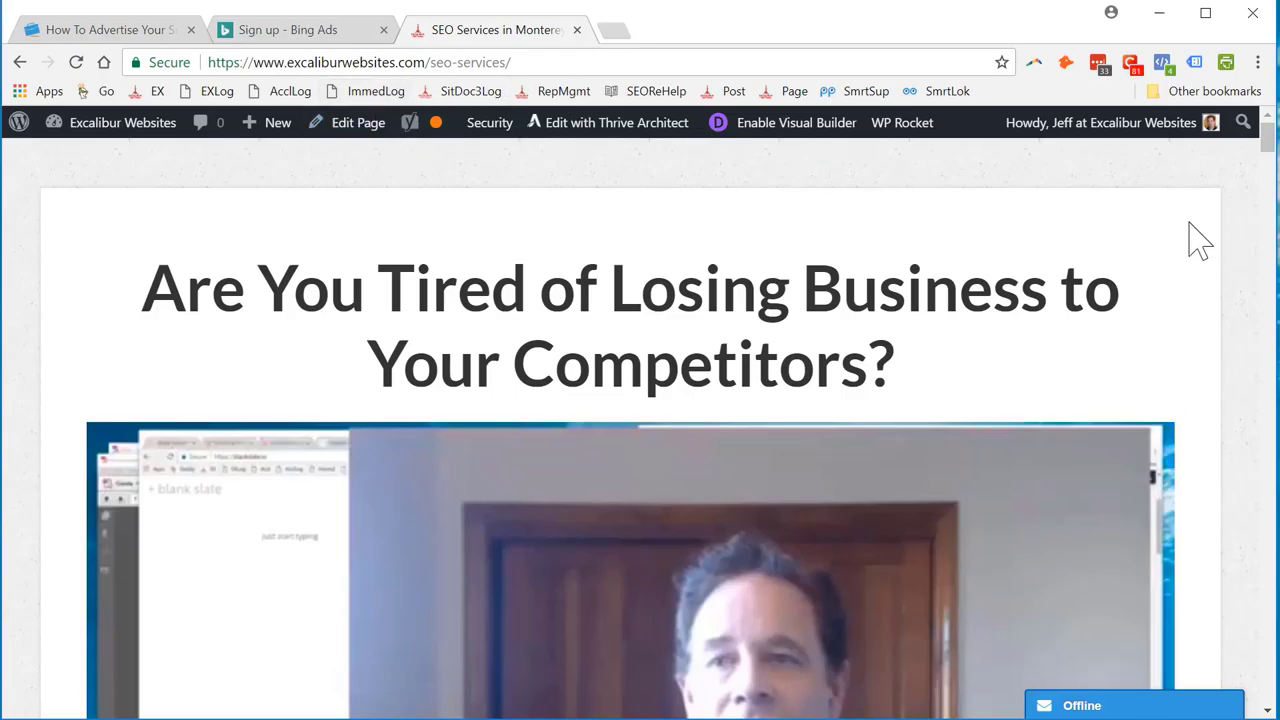
{"action": "left_click_drag", "start_coordinate": [1268, 150], "coordinate": [1249, 120]}
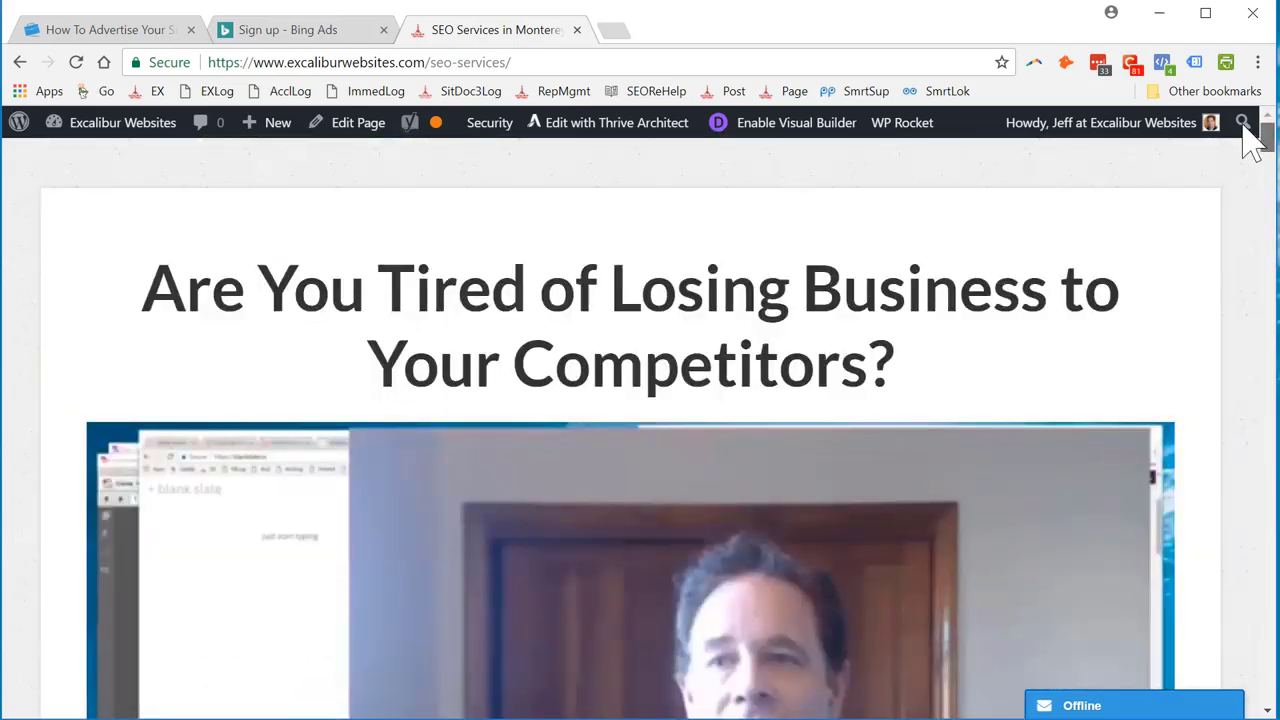
{"action": "left_click", "coordinate": [412, 62]}
{"action": "key", "text": "ctrl+c"}
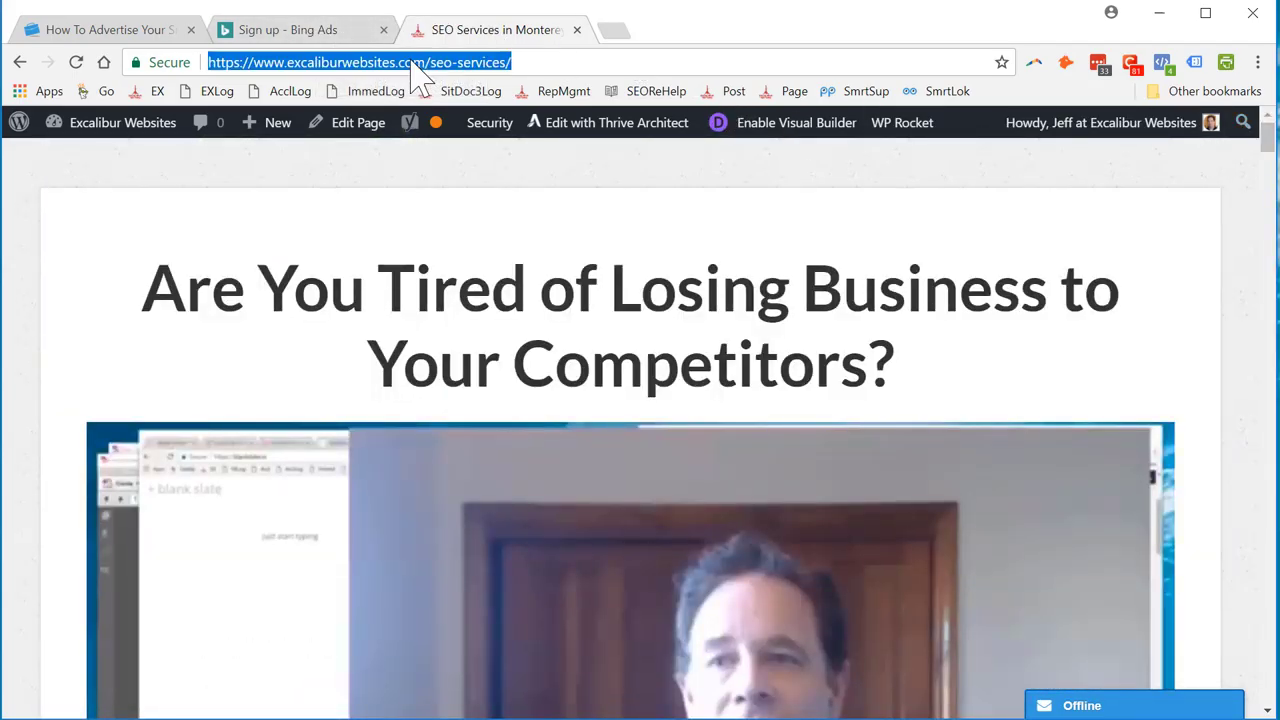
{"action": "left_click", "coordinate": [308, 30]}
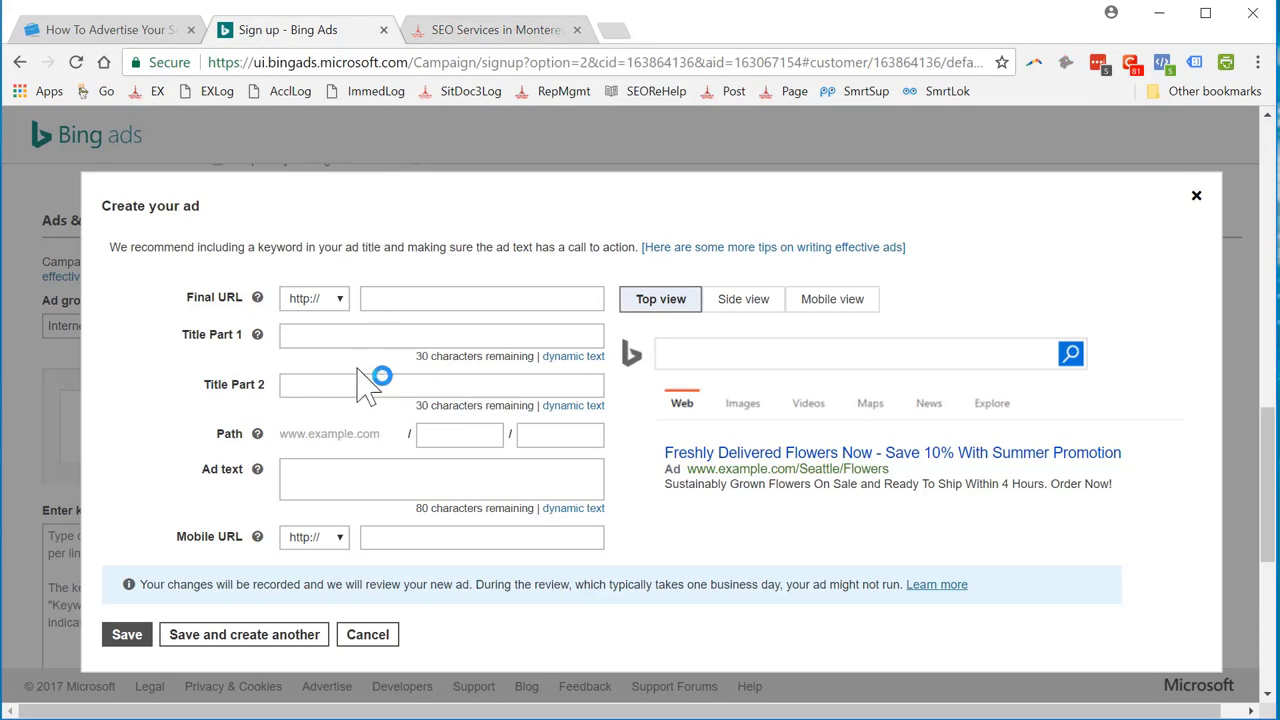
{"action": "left_click", "coordinate": [369, 299]}
{"action": "key", "text": "ctrl+v"}
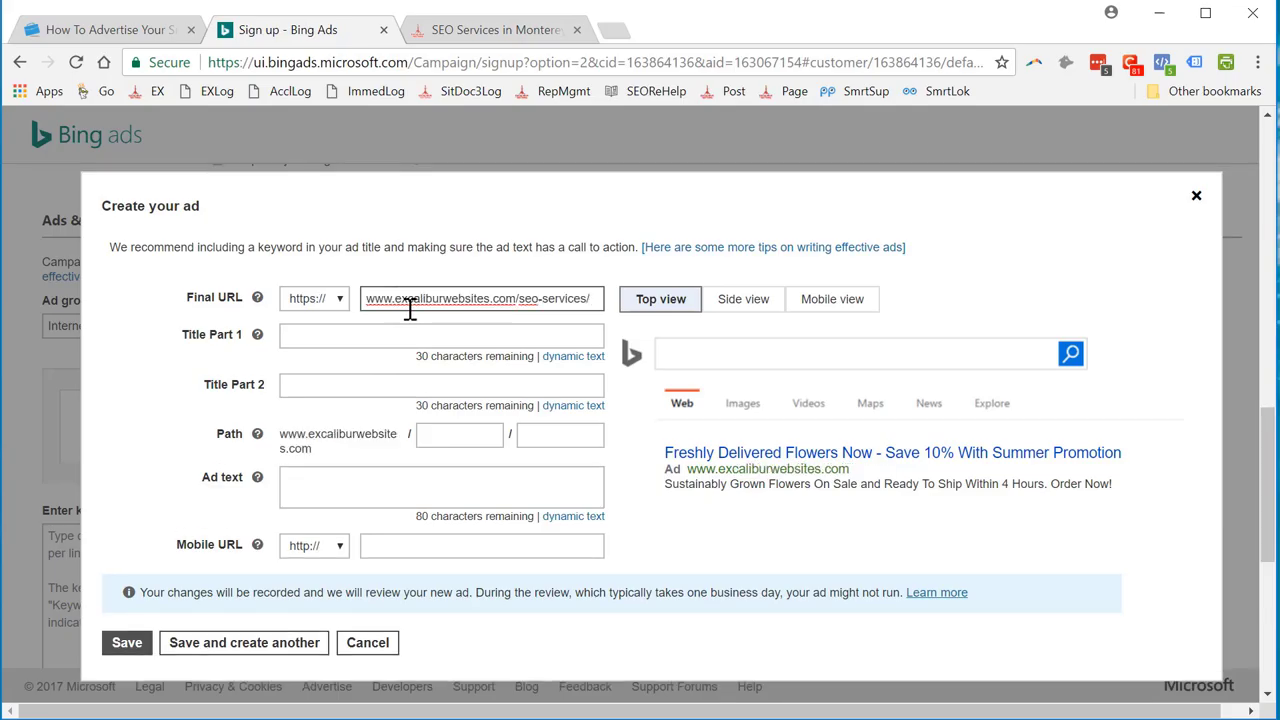
{"action": "left_click_drag", "start_coordinate": [401, 298], "coordinate": [354, 304]}
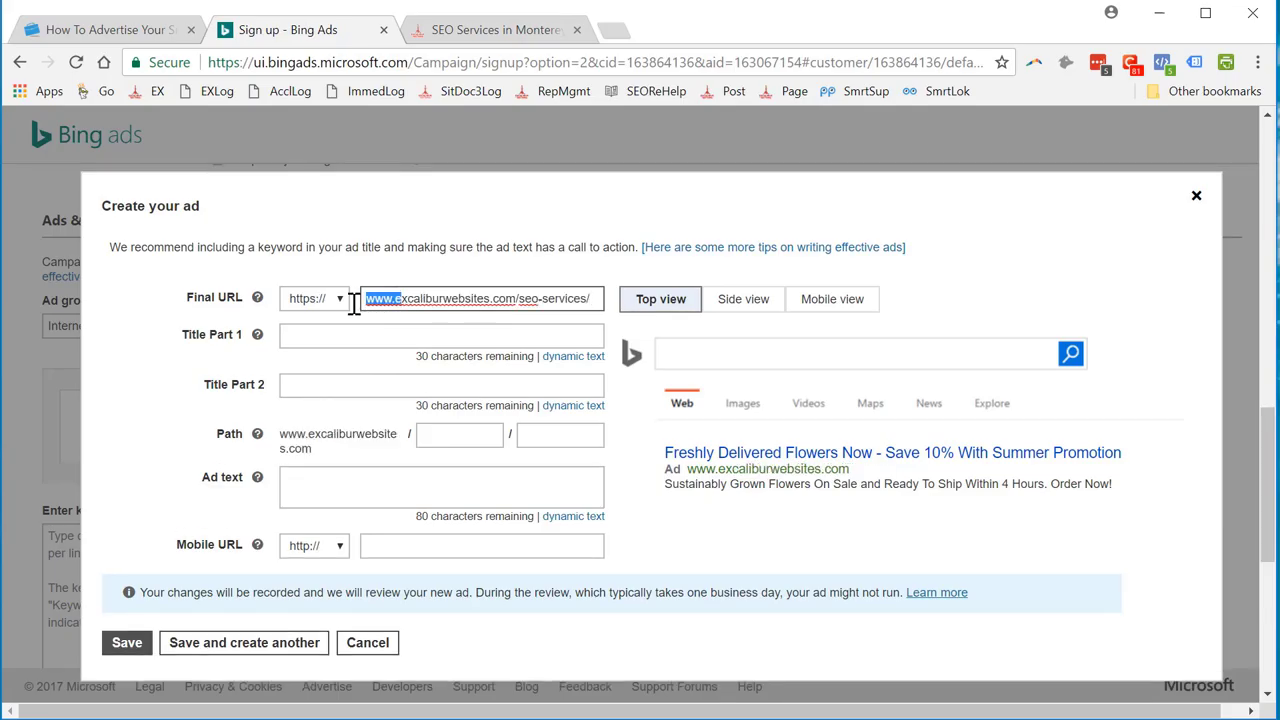
{"action": "left_click", "coordinate": [428, 280]}
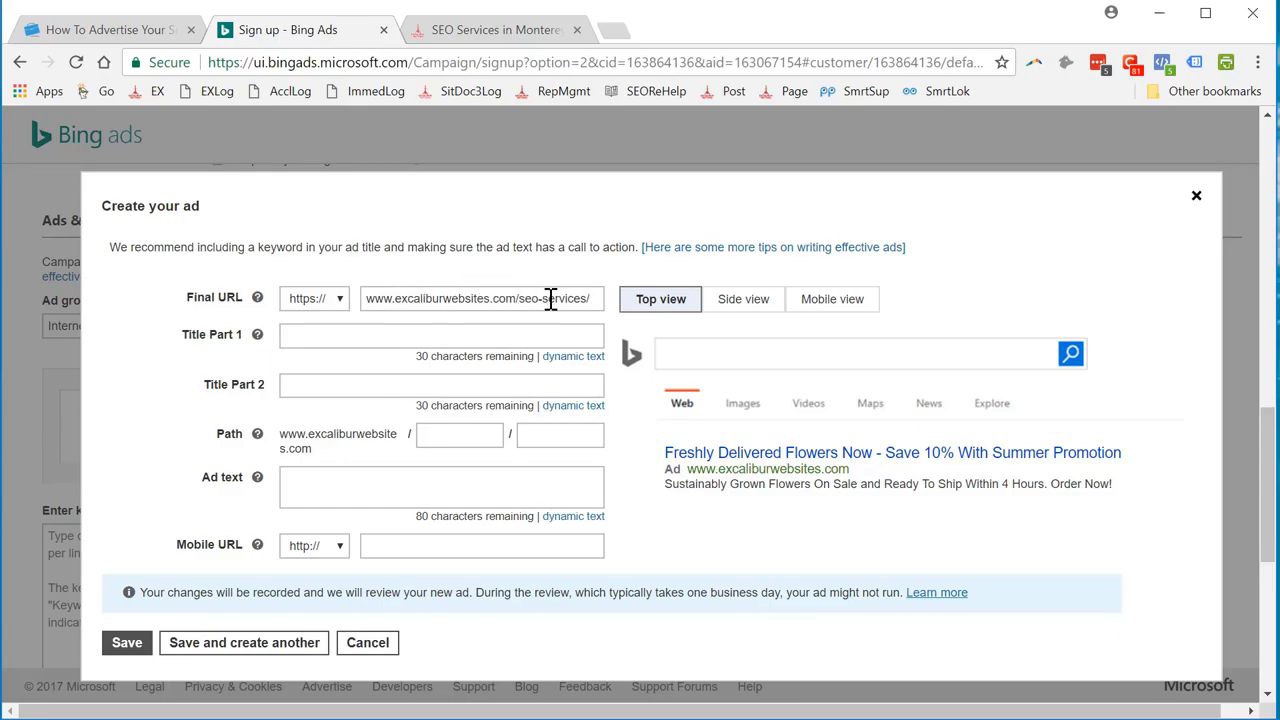
Enter 'Internet Marketing Consultant' as Title Part 1.
{"action": "left_click", "coordinate": [344, 336]}
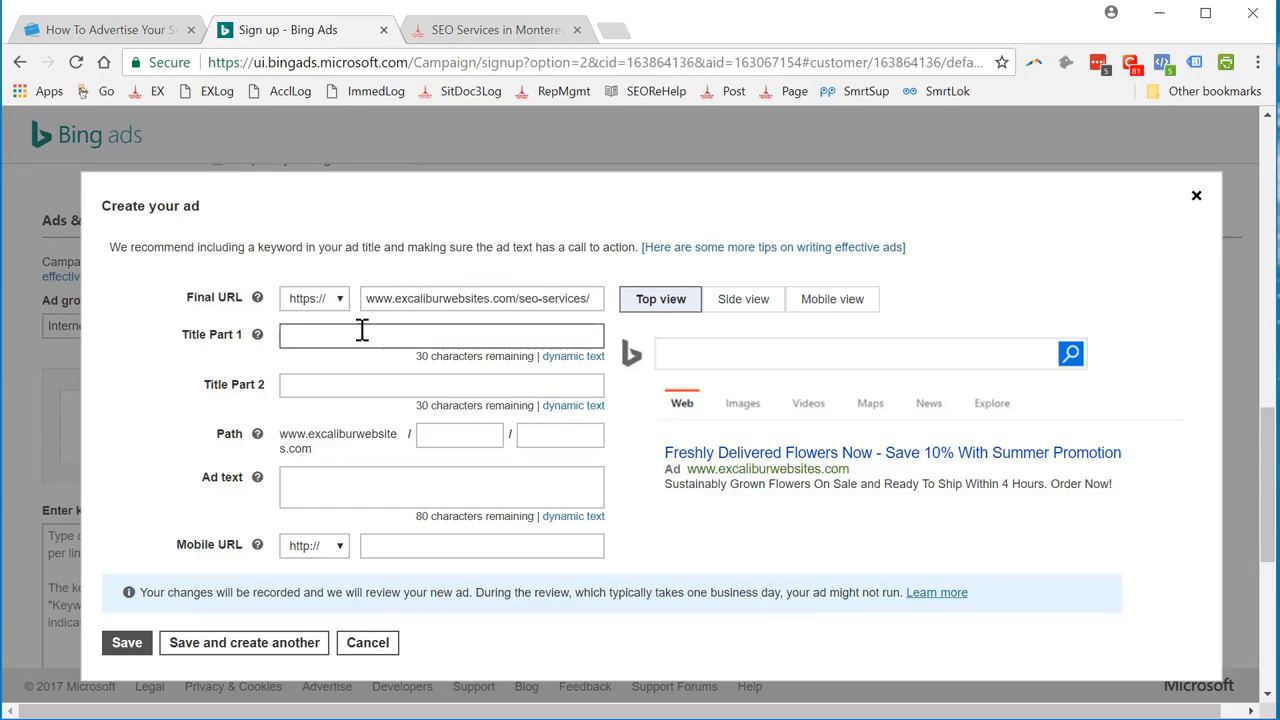
{"action": "type", "text": "Intern"}
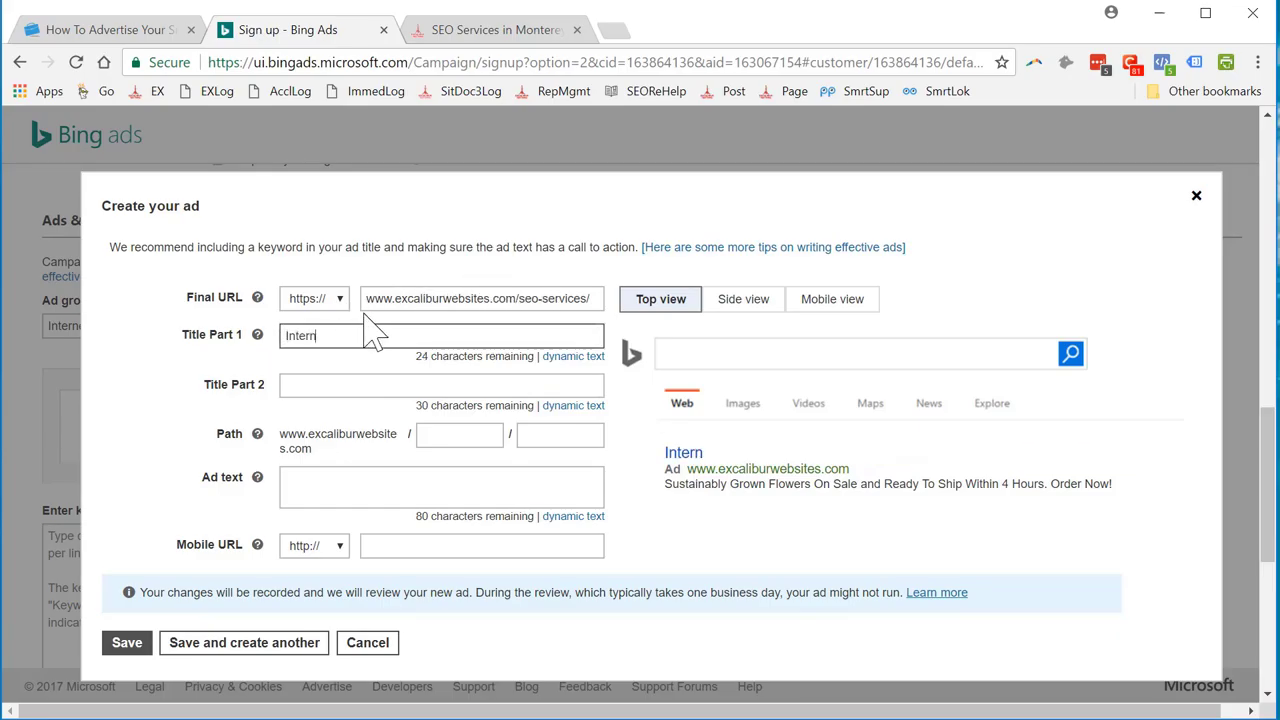
{"action": "type", "text": "et Marketing C"}
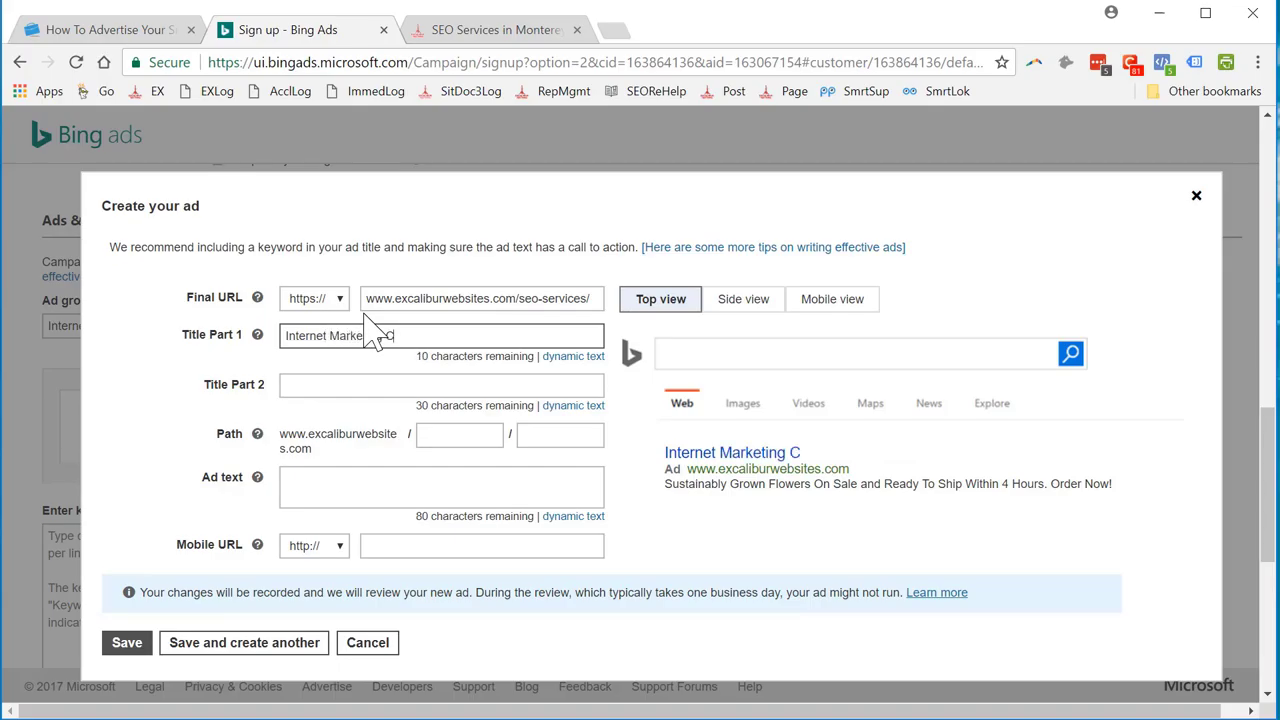
{"action": "type", "text": "onsultant"}
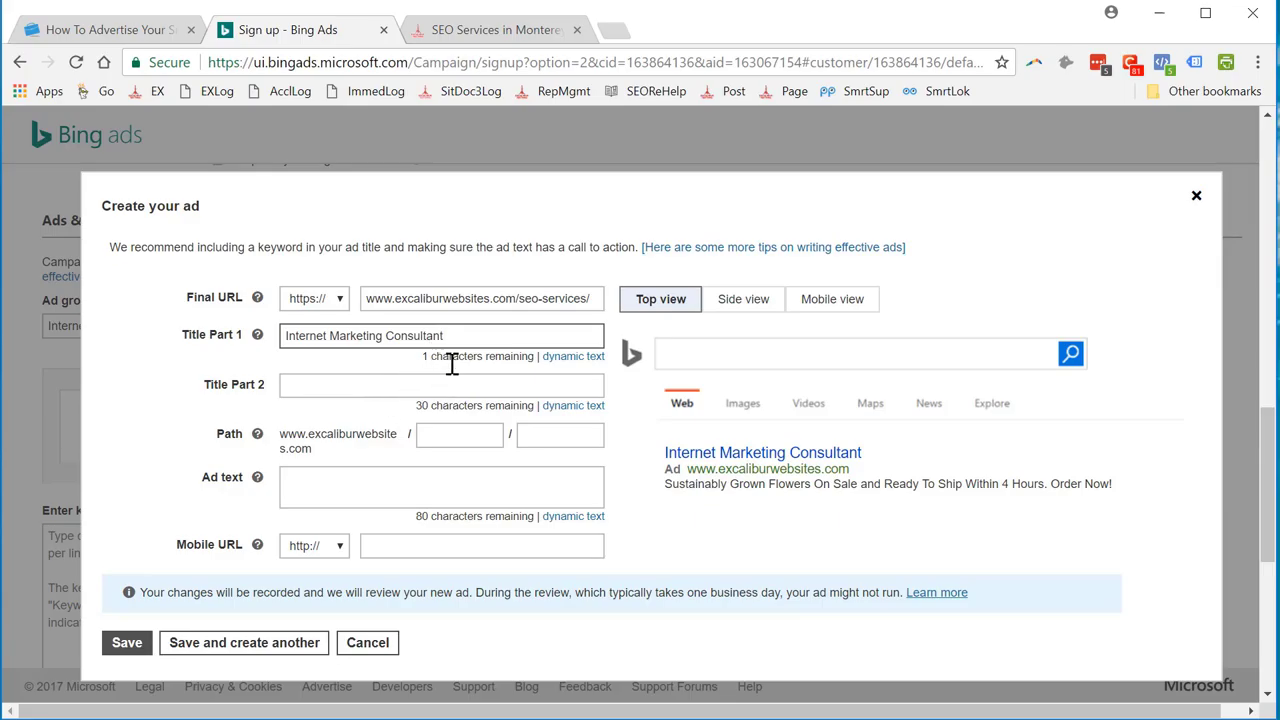
{"action": "left_click", "coordinate": [372, 384]}
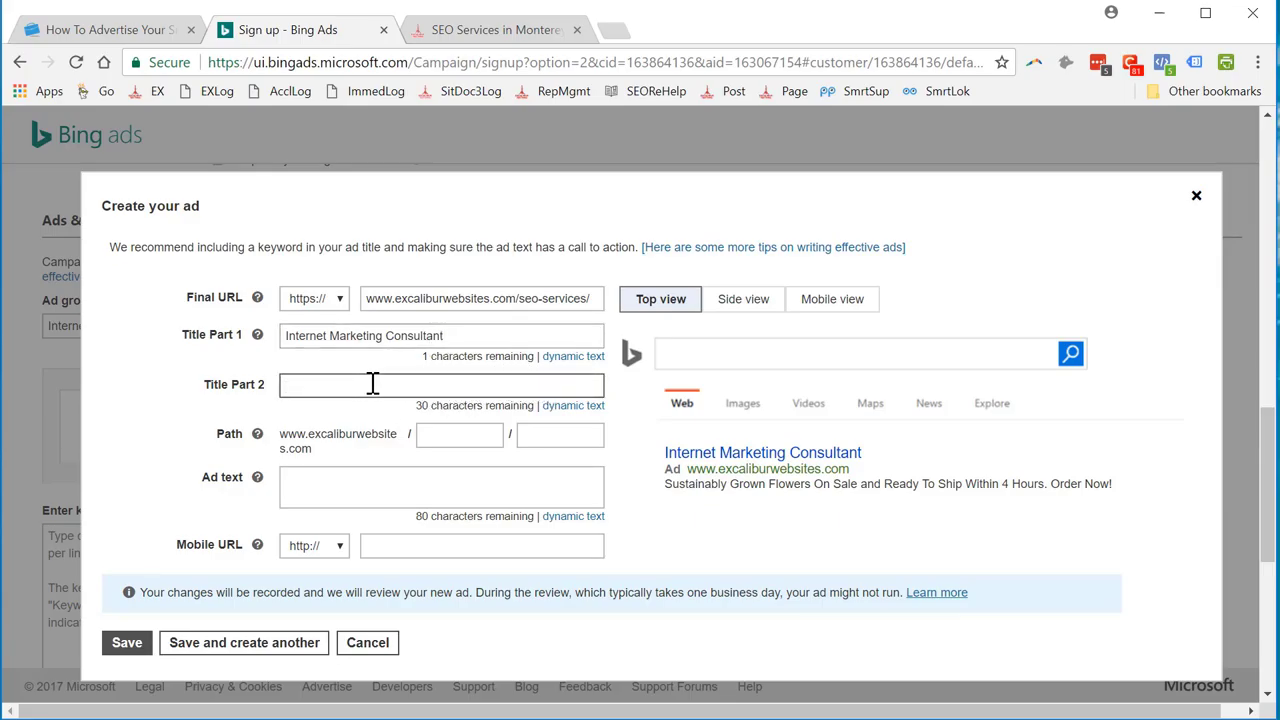
Rework a 'Want more leads?' draft in Title Part 2 toward 'Frustrated by lack of leads?'.
{"action": "type", "text": "Want more "}
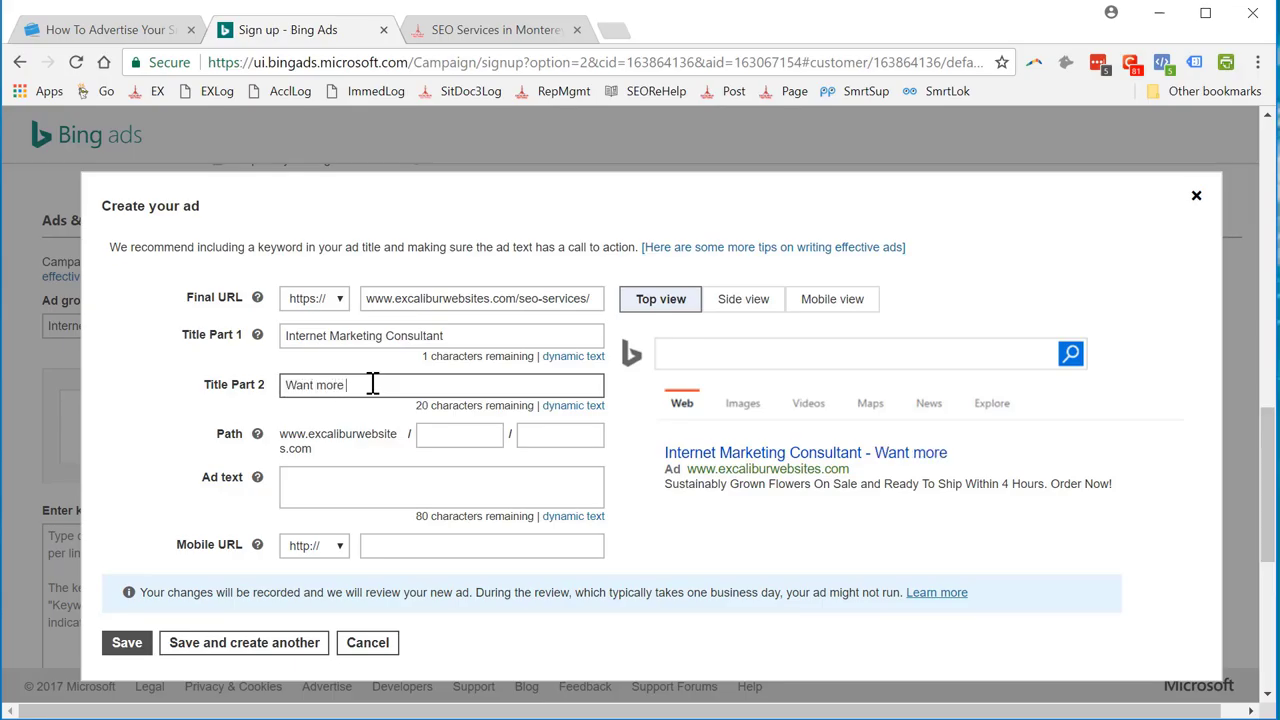
{"action": "type", "text": "L"}
{"action": "key", "text": "BackSpace"}
{"action": "type", "text": "leads"}
{"action": "type", "text": "? Want more"}
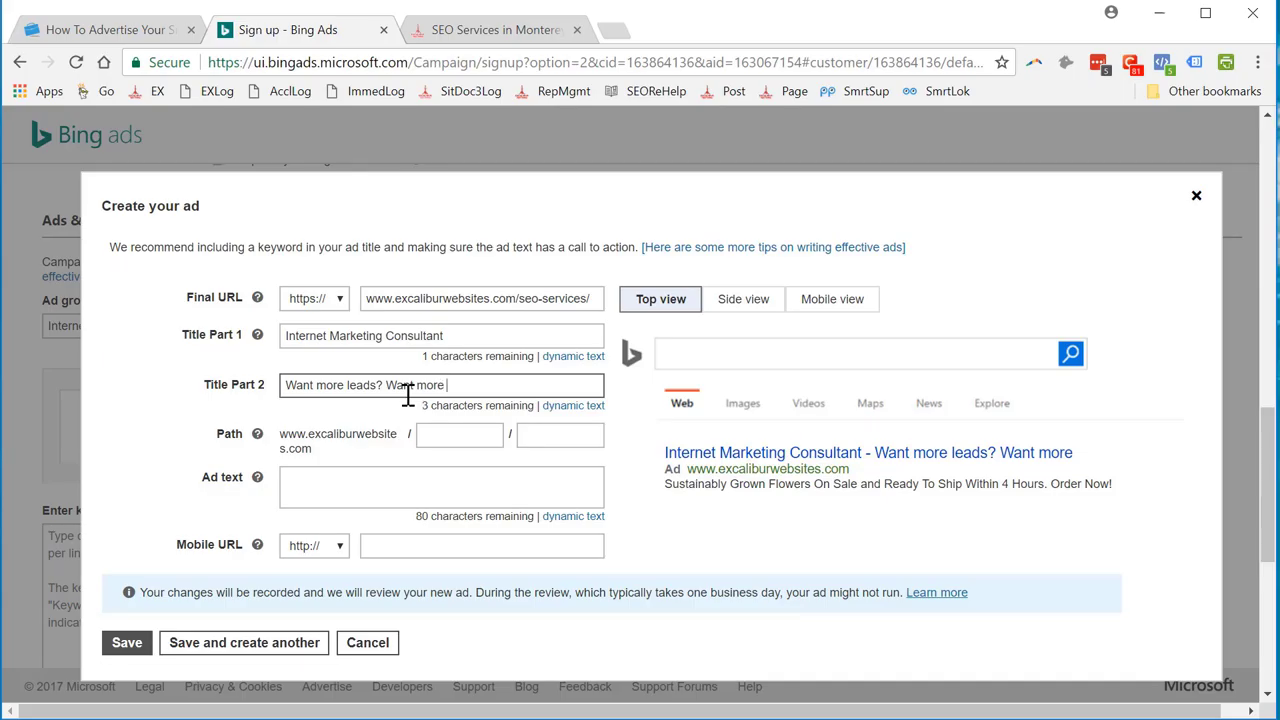
{"action": "key", "text": "BackSpace"}
{"action": "key", "text": "BackSpace"}
{"action": "key", "text": "BackSpace"}
{"action": "key", "text": "BackSpace"}
{"action": "key", "text": "BackSpace"}
{"action": "key", "text": "BackSpace"}
{"action": "key", "text": "BackSpace"}
{"action": "key", "text": "BackSpace"}
{"action": "key", "text": "BackSpace"}
{"action": "key", "text": "BackSpace"}
{"action": "key", "text": "BackSpace"}
{"action": "key", "text": "BackSpace"}
{"action": "key", "text": "BackSpace"}
{"action": "key", "text": "BackSpace"}
{"action": "key", "text": "BackSpace"}
{"action": "key", "text": "BackSpace"}
{"action": "key", "text": "BackSpace"}
{"action": "key", "text": "BackSpace"}
{"action": "key", "text": "BackSpace"}
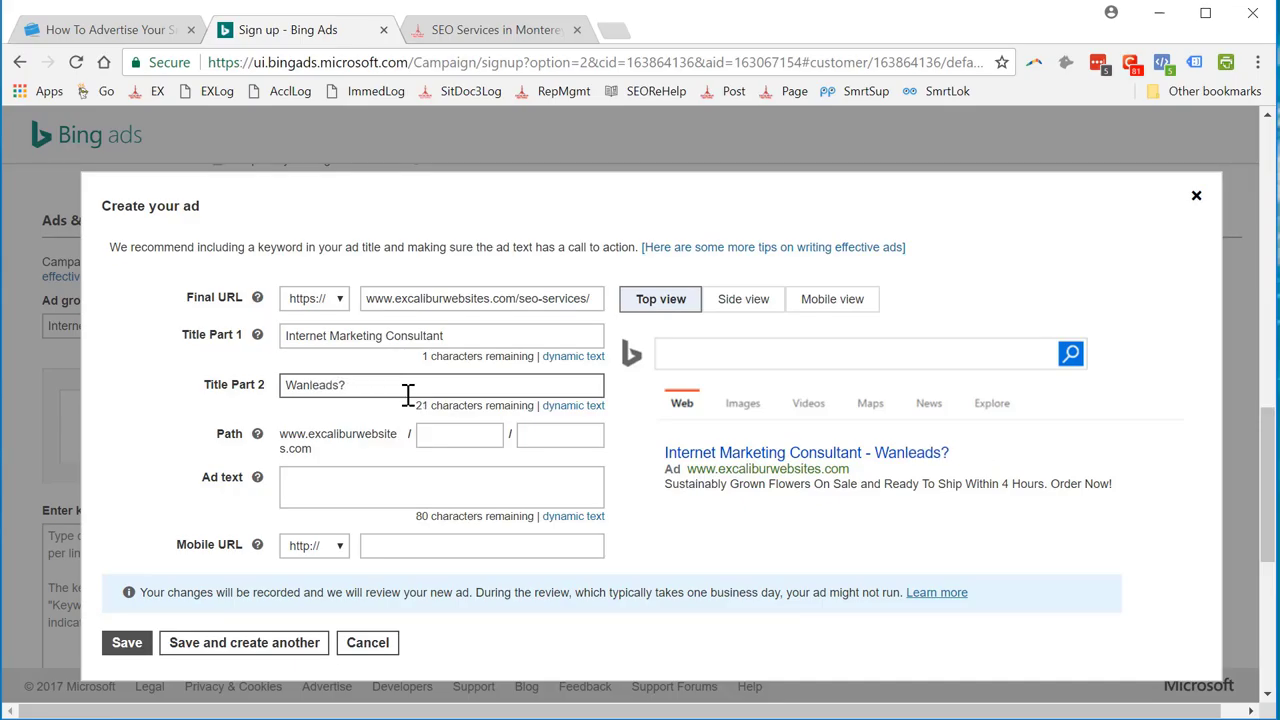
{"action": "type", "text": "Frustra"}
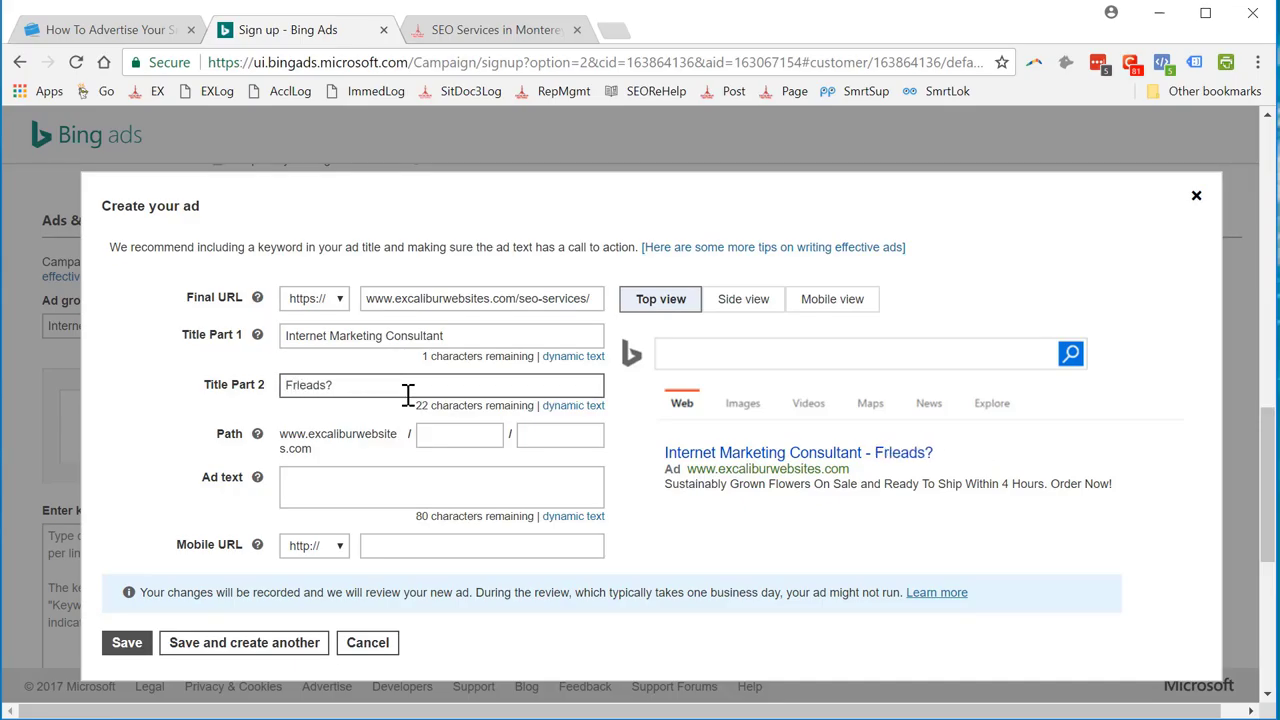
{"action": "type", "text": "ted "}
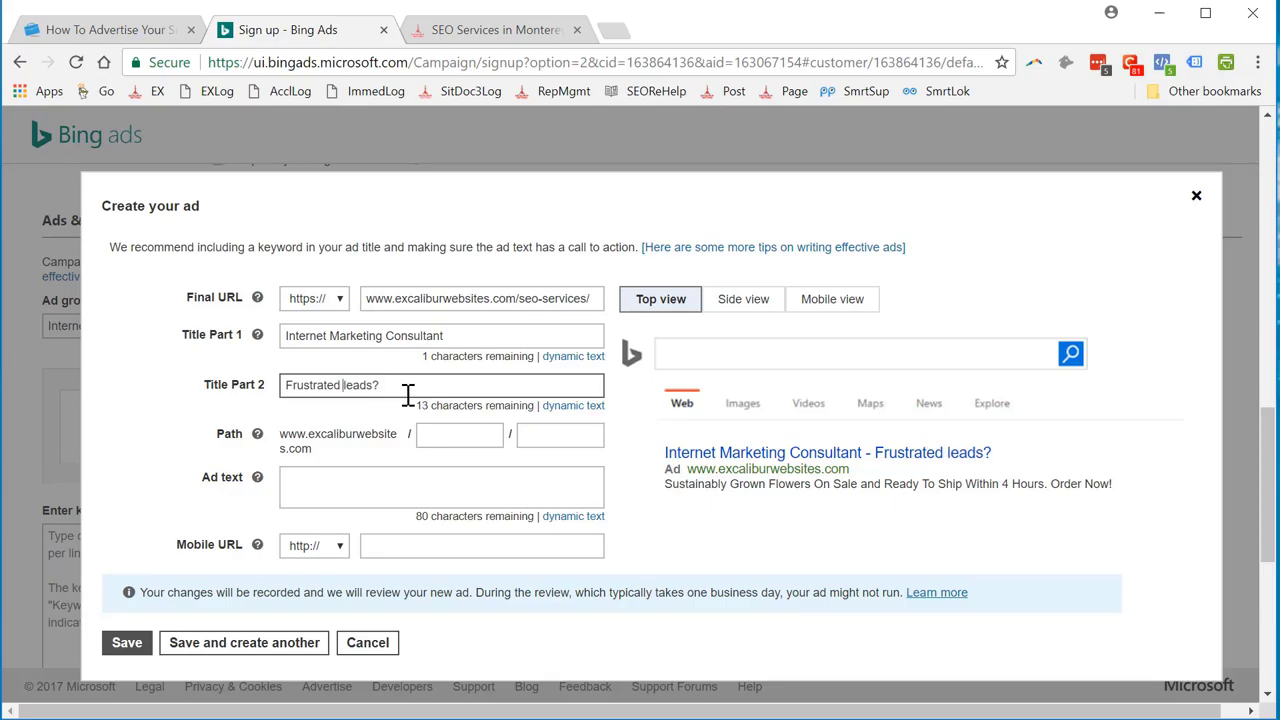
{"action": "type", "text": "by lack of"}
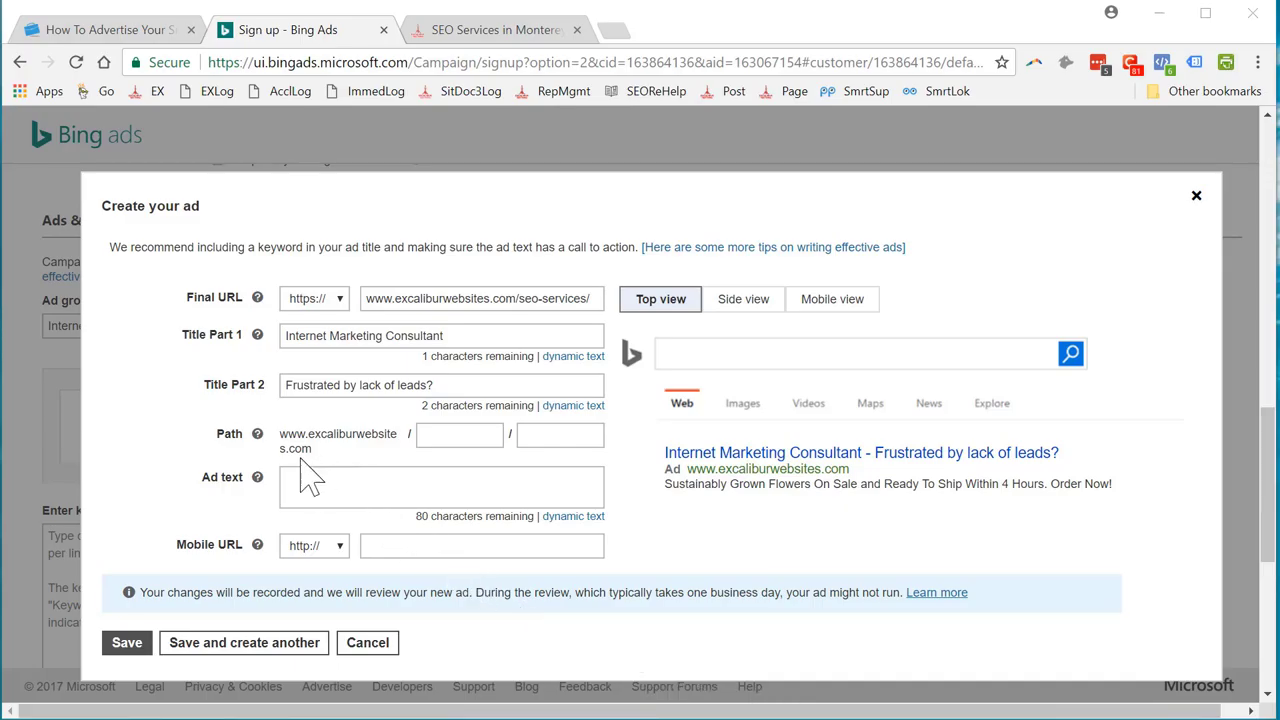
Check the Path explanation, then set the first display path to seo-services.
{"action": "left_click", "coordinate": [258, 436]}
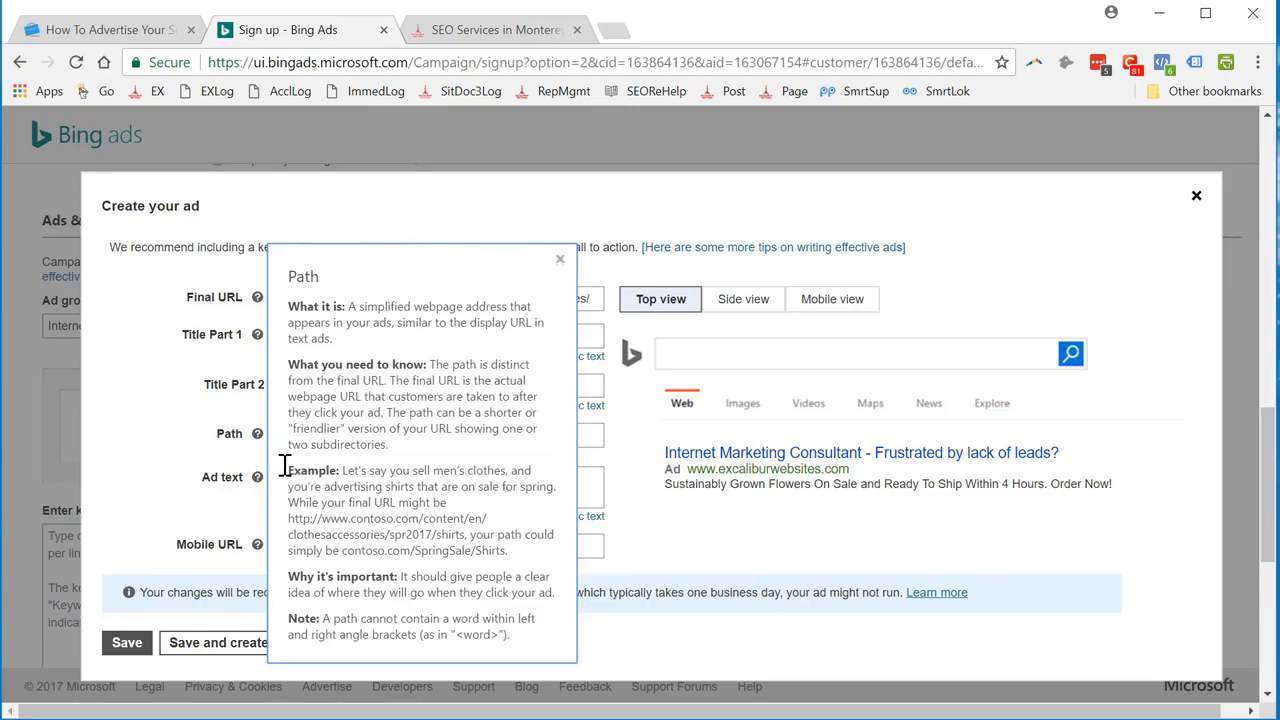
{"action": "left_click", "coordinate": [190, 465]}
{"action": "left_click", "coordinate": [425, 436]}
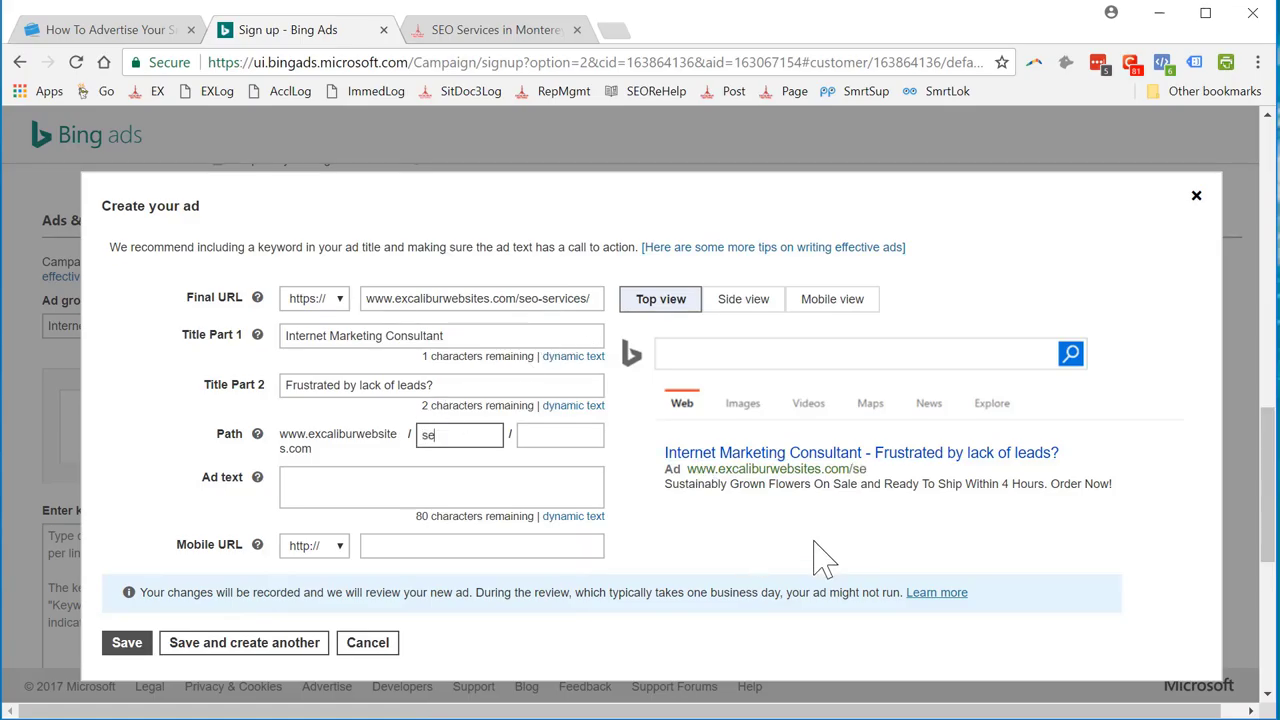
{"action": "type", "text": "seo-services"}
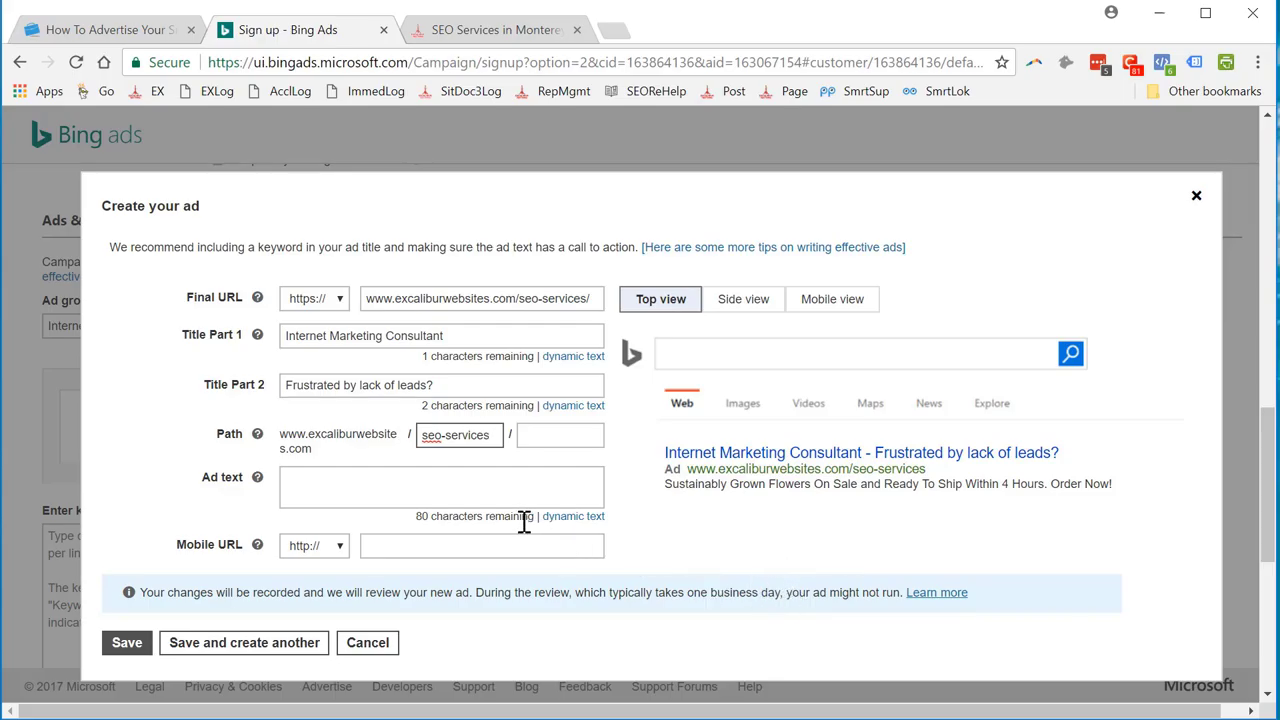
{"action": "left_click", "coordinate": [392, 494]}
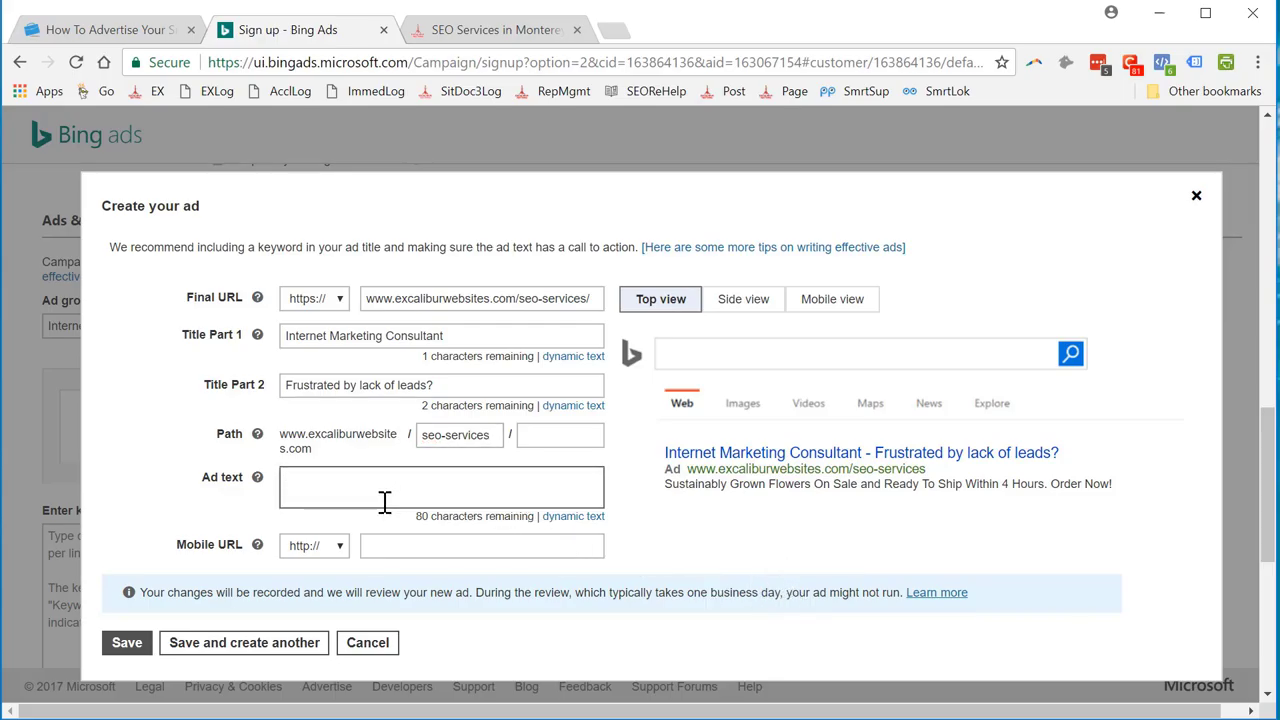
Type ad copy offering proven advice from a Mensa MBA, USC entrepreneur with 4 successful businesses.
{"action": "type", "text": "Get"}
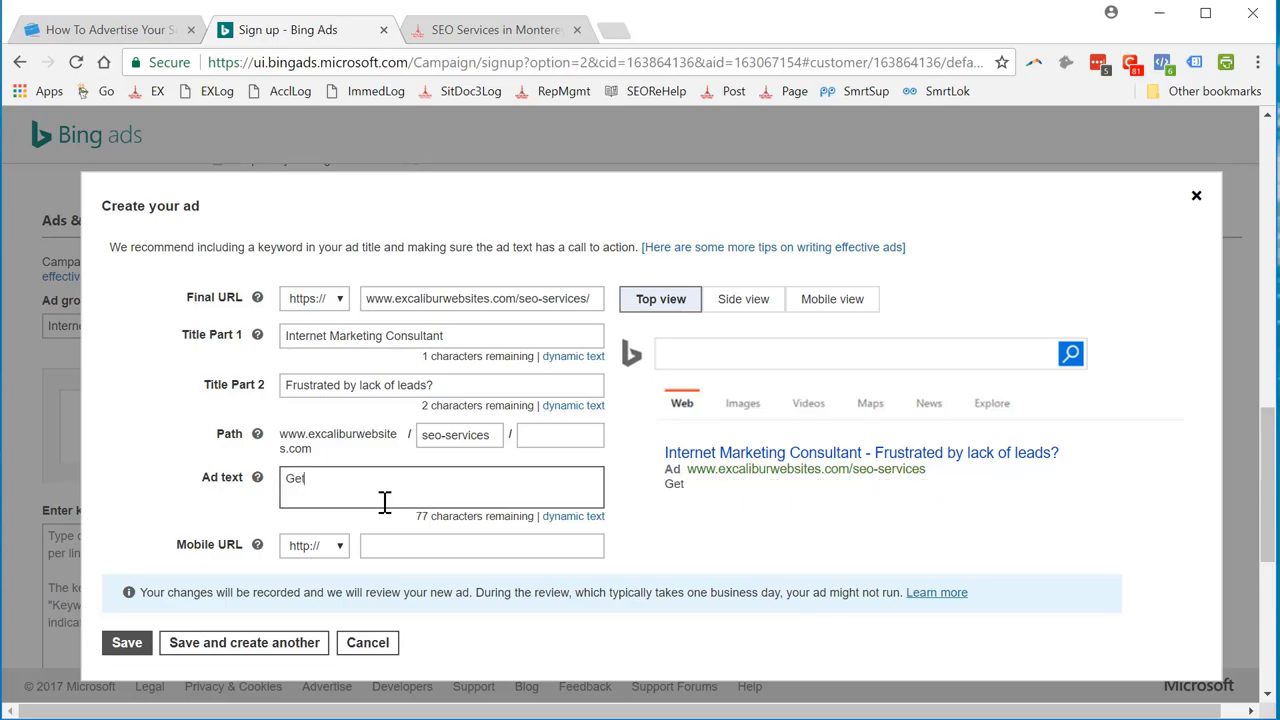
{"action": "type", "text": " proven adivce from a "}
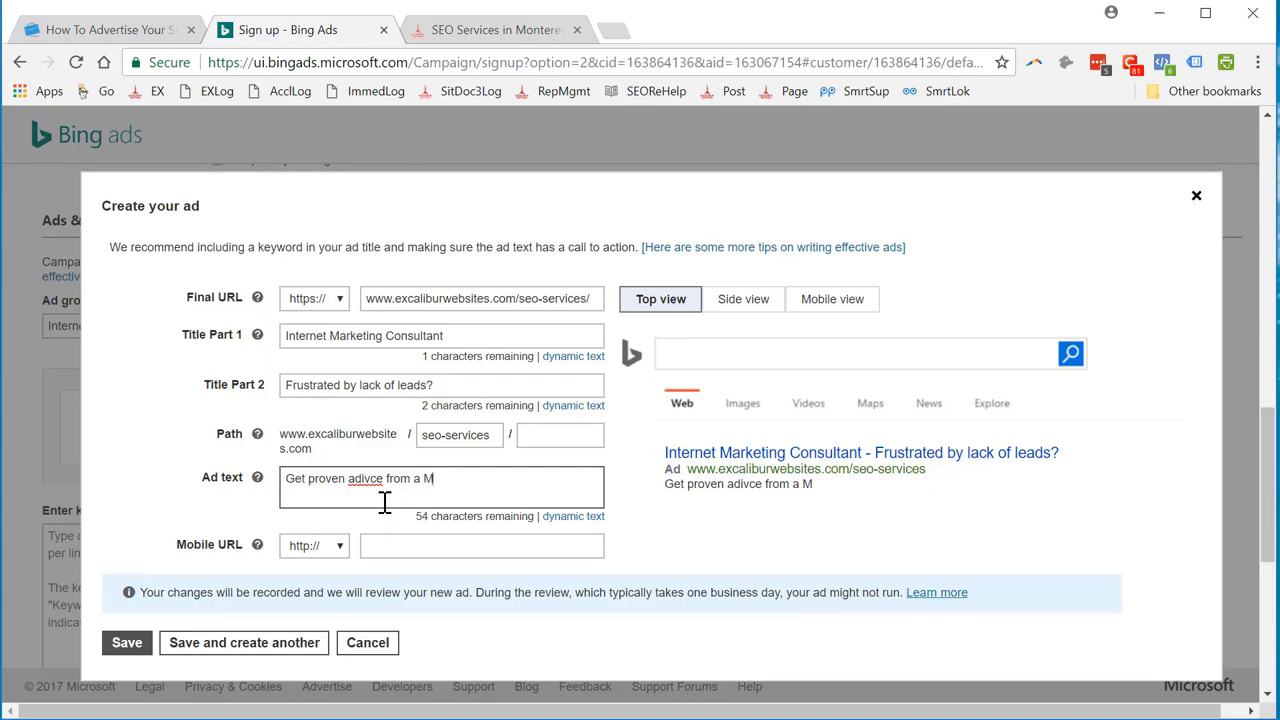
{"action": "type", "text": "Mensa MBA"}
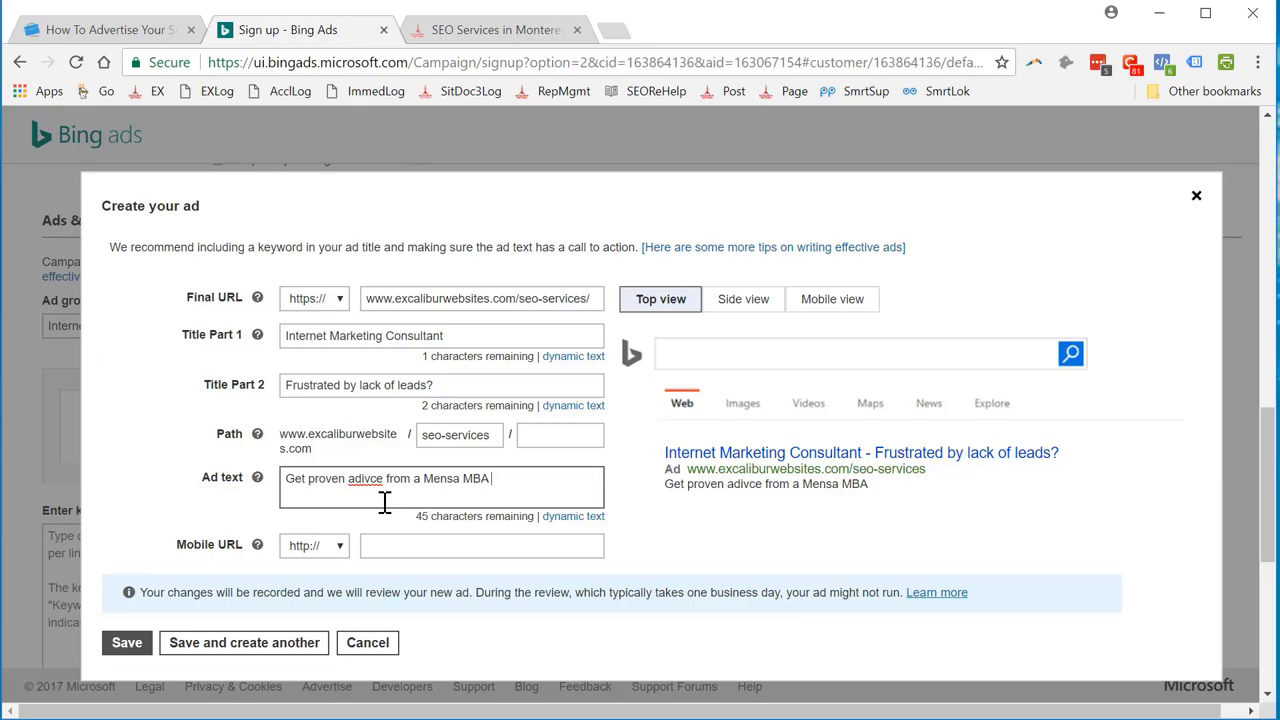
{"action": "type", "text": " who is also a gra"}
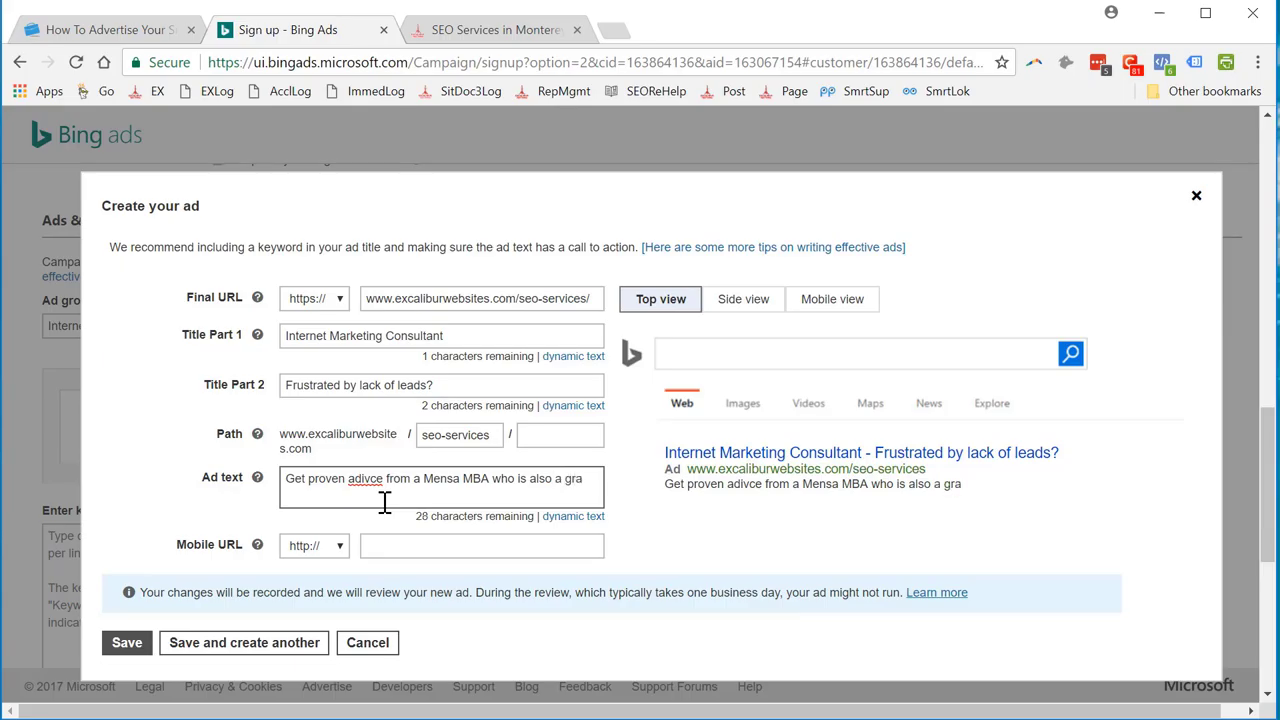
{"action": "type", "text": "duate USC Entrpreneur"}
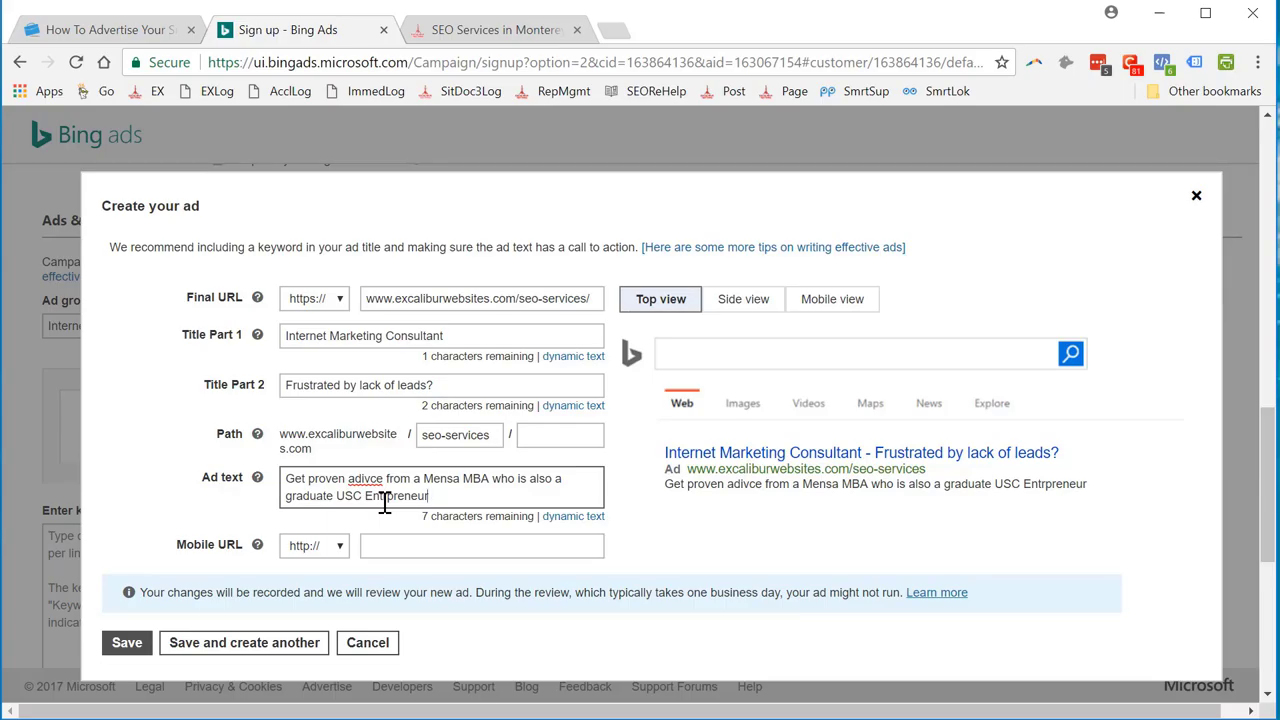
{"action": "type", "text": ","}
{"action": "type", "text": "with "}
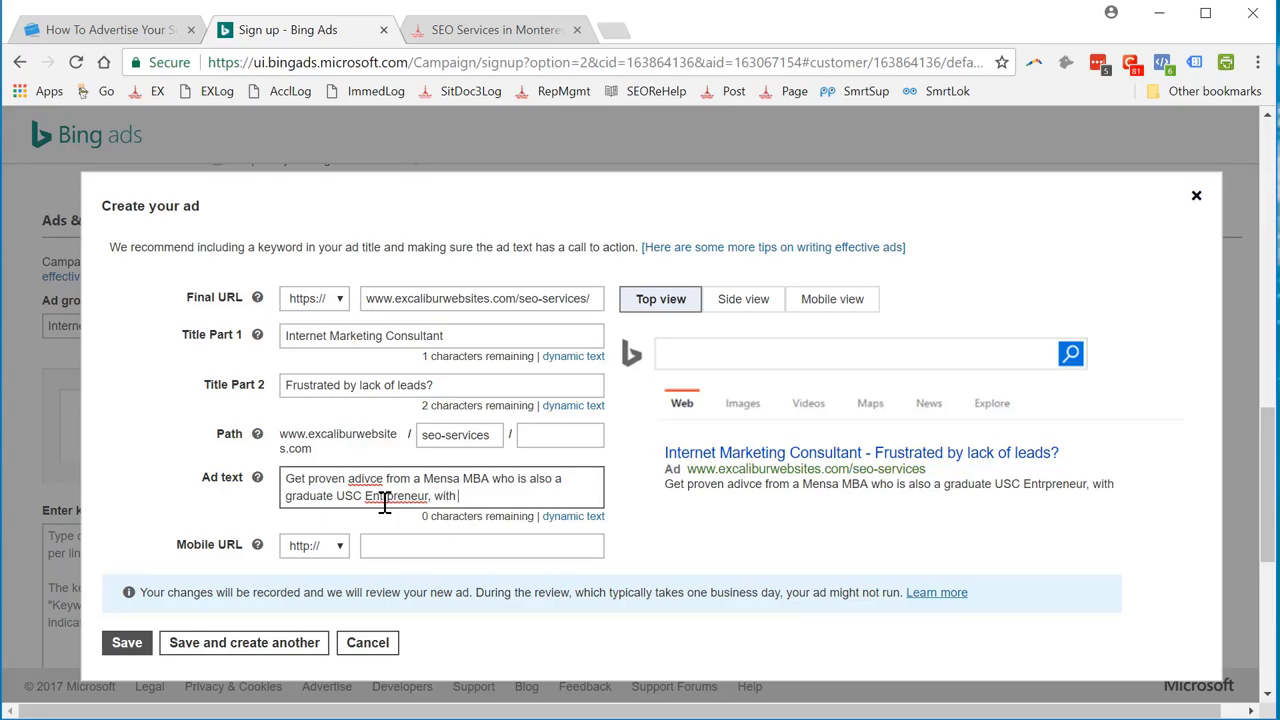
{"action": "type", "text": "4 successful busine"}
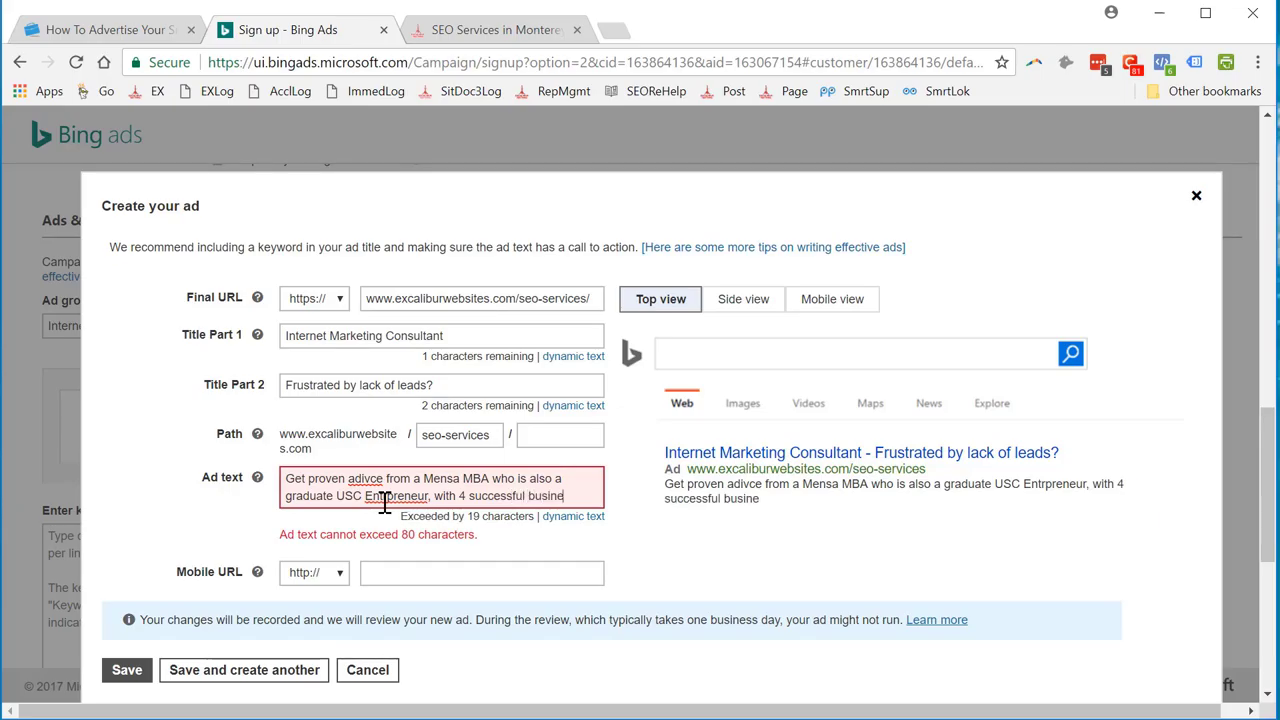
{"action": "type", "text": "sses."}
Correct 'adivce' and 'Entrpreneur' and drop 'who is also' from the ad text.
{"action": "right_click", "coordinate": [362, 480]}
{"action": "left_click", "coordinate": [420, 492]}
{"action": "type", "text": ","}
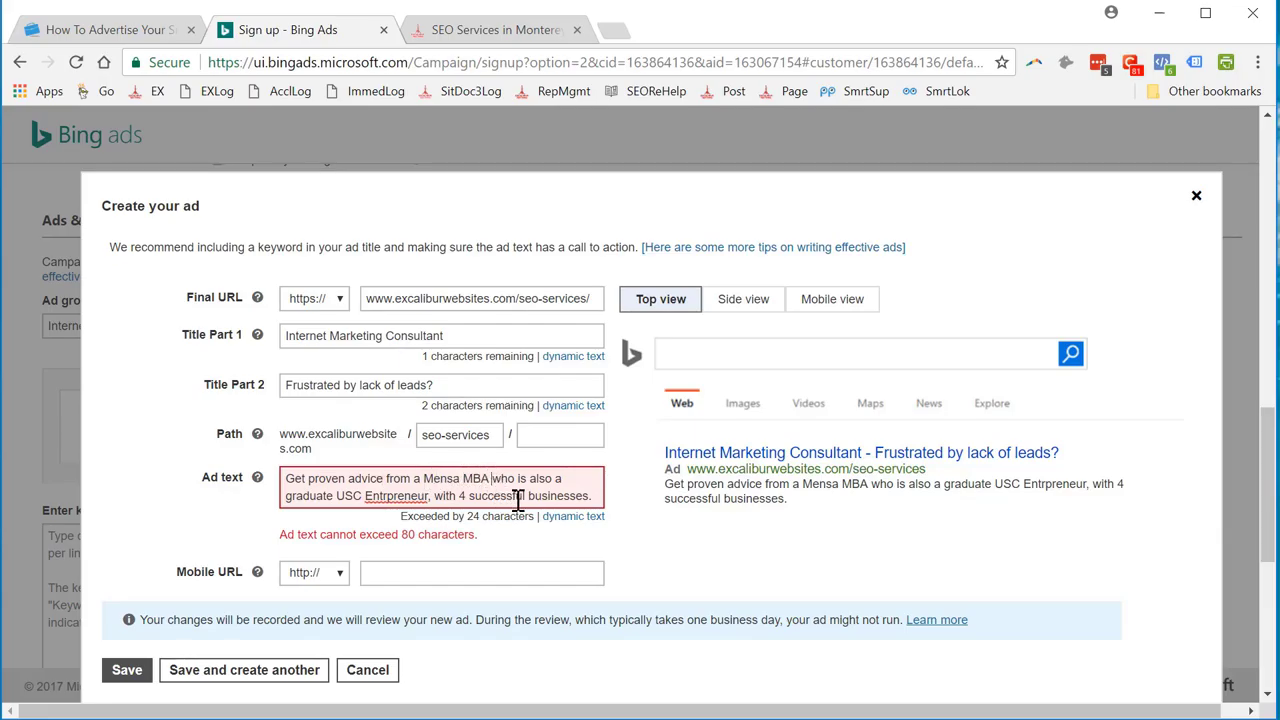
{"action": "key", "text": "BackSpace"}
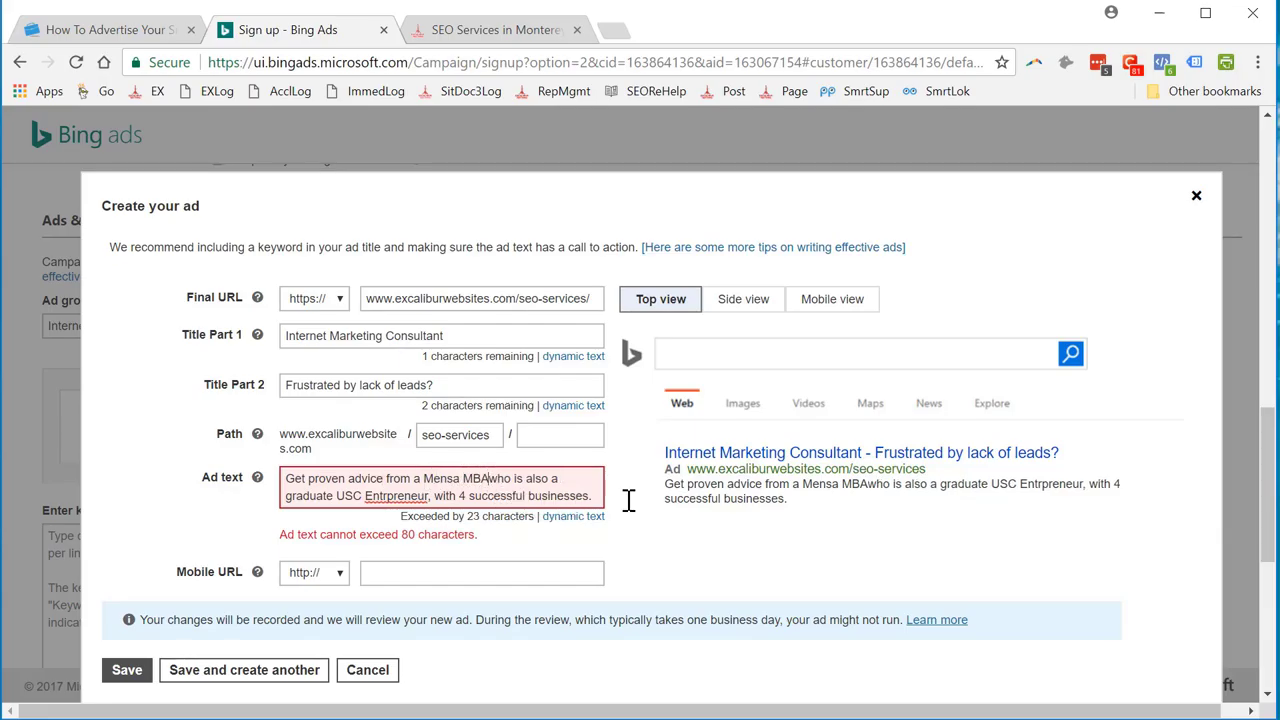
{"action": "type", "text": ","}
{"action": "key", "text": "BackSpace"}
{"action": "key", "text": "BackSpace"}
{"action": "key", "text": "BackSpace"}
{"action": "key", "text": "BackSpace"}
{"action": "key", "text": "BackSpace"}
{"action": "key", "text": "BackSpace"}
{"action": "key", "text": "BackSpace"}
{"action": "key", "text": "BackSpace"}
{"action": "key", "text": "BackSpace"}
{"action": "key", "text": "BackSpace"}
{"action": "key", "text": "BackSpace"}
{"action": "key", "text": "BackSpace"}
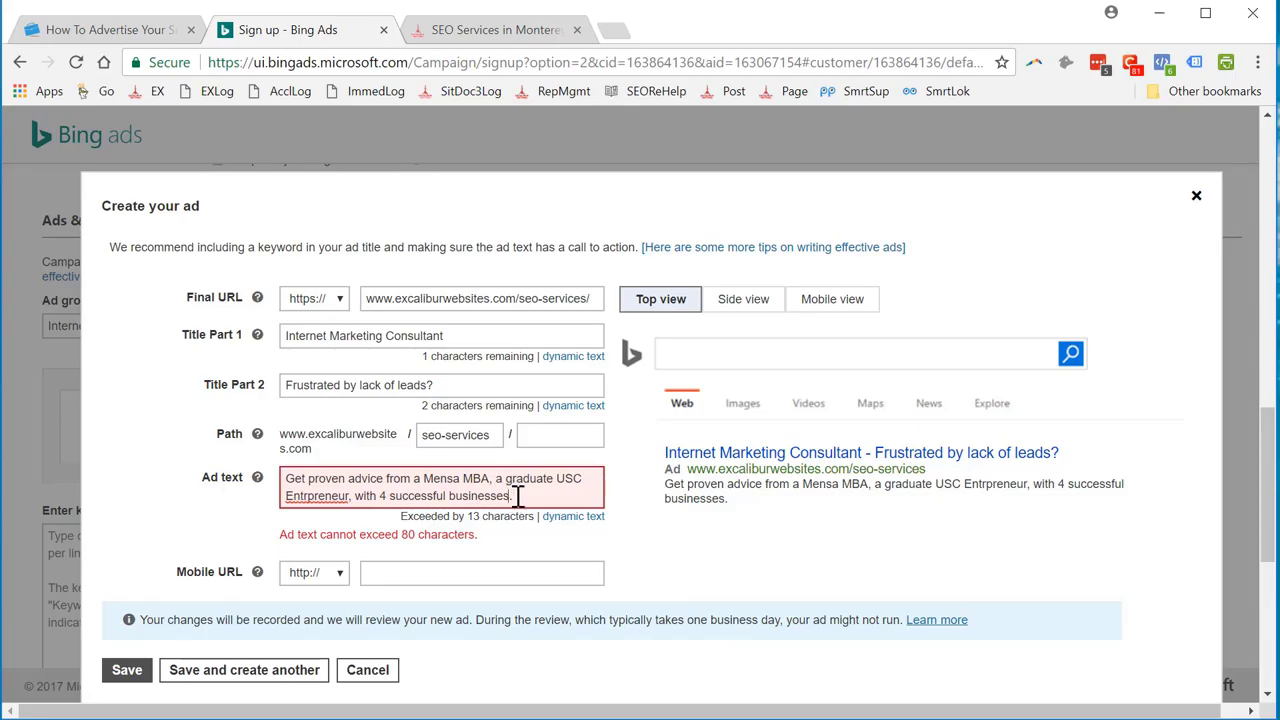
{"action": "left_click", "coordinate": [410, 496]}
{"action": "right_click", "coordinate": [330, 496]}
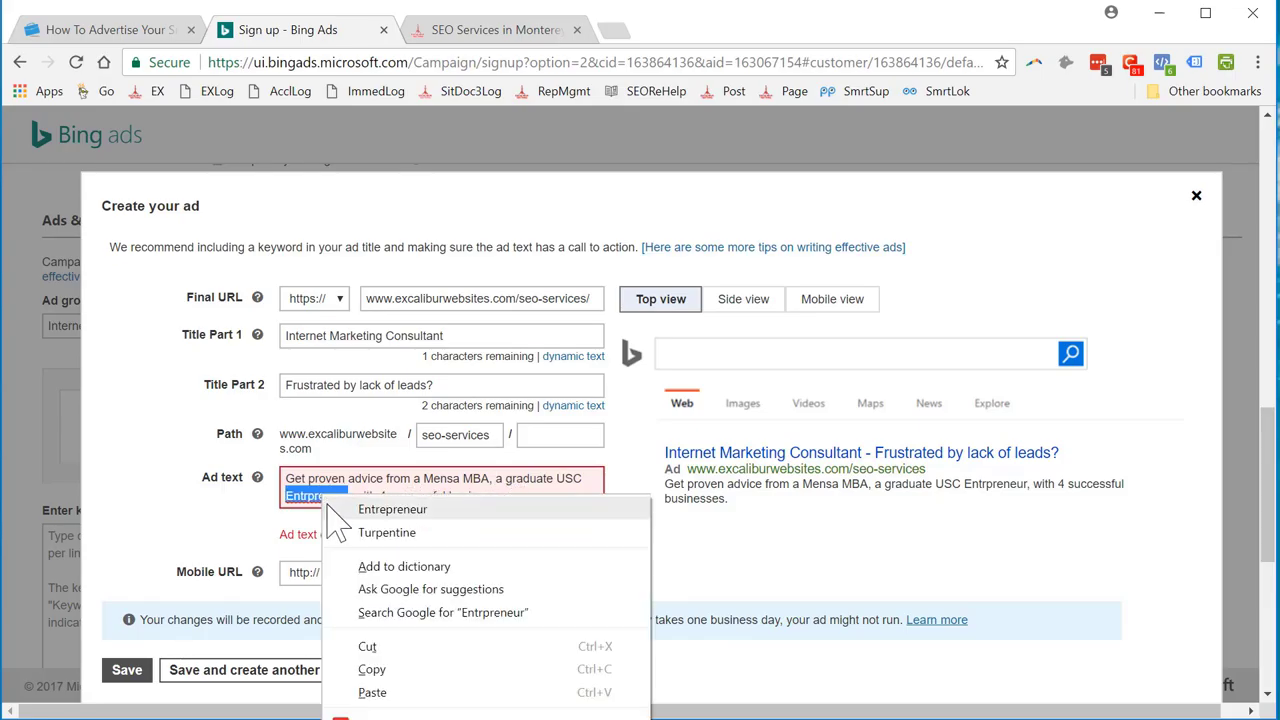
{"action": "left_click", "coordinate": [350, 511]}
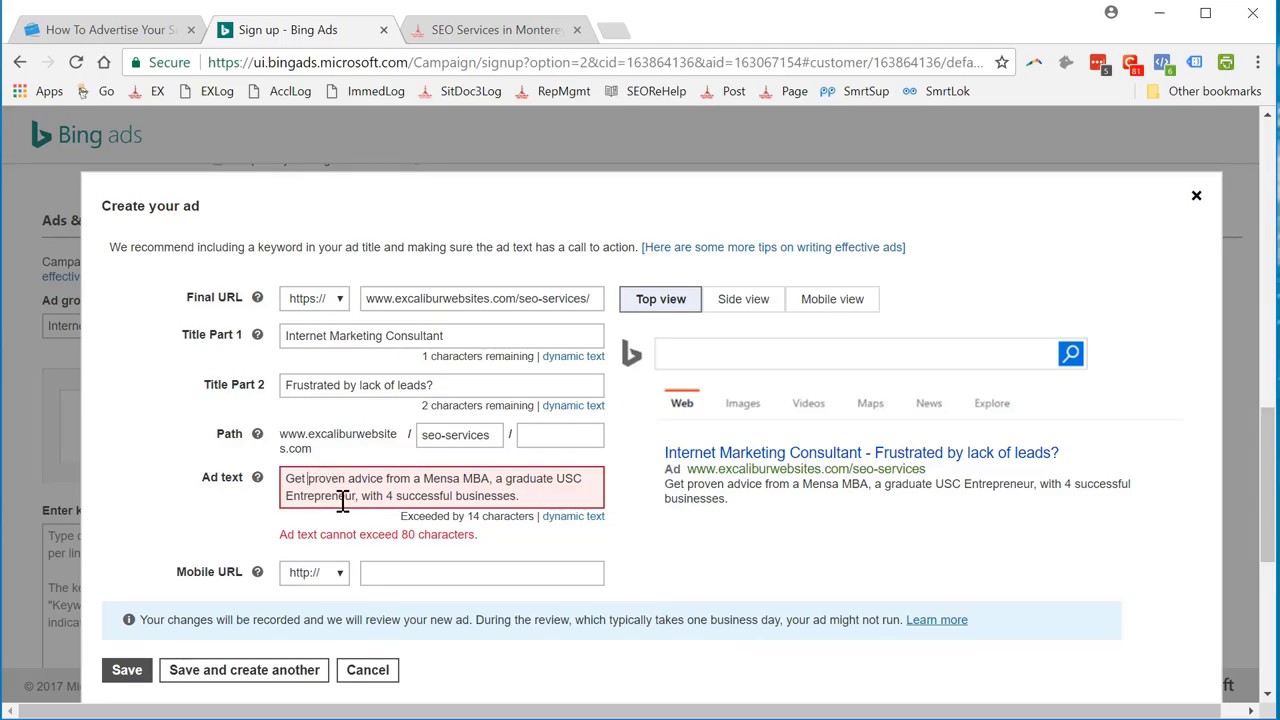
Open the ad text with 'Grow your traffic 3X. Proven' and cut the successful businesses clause.
{"action": "key", "text": "Delete"}
{"action": "key", "text": "BackSpace"}
{"action": "key", "text": "BackSpace"}
{"action": "key", "text": "BackSpace"}
{"action": "key", "text": "BackSpace"}
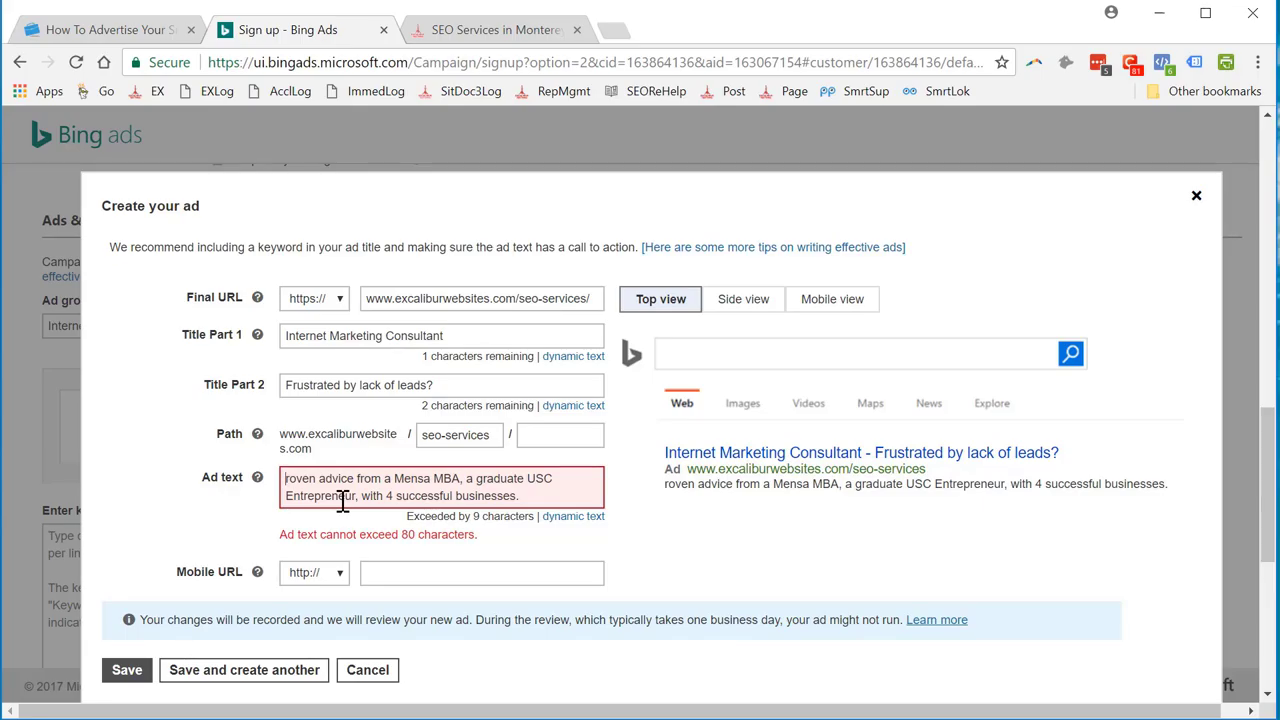
{"action": "type", "text": "Grow "}
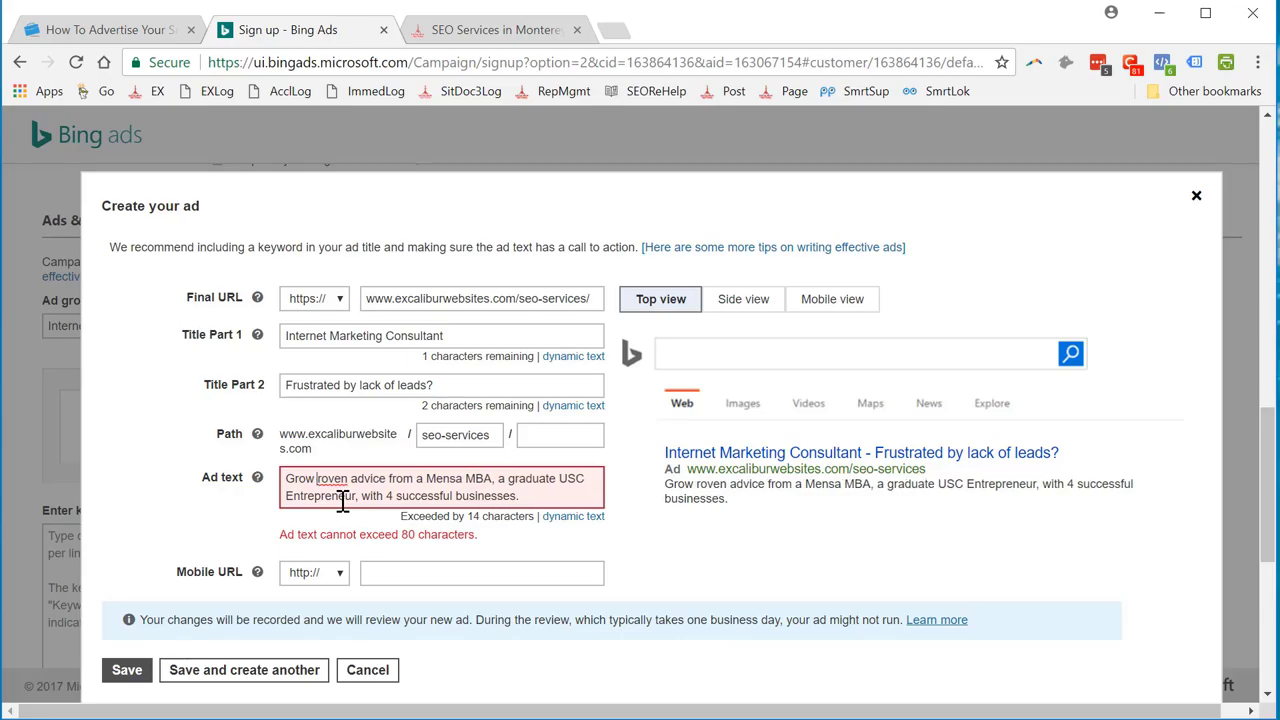
{"action": "type", "text": "your re"}
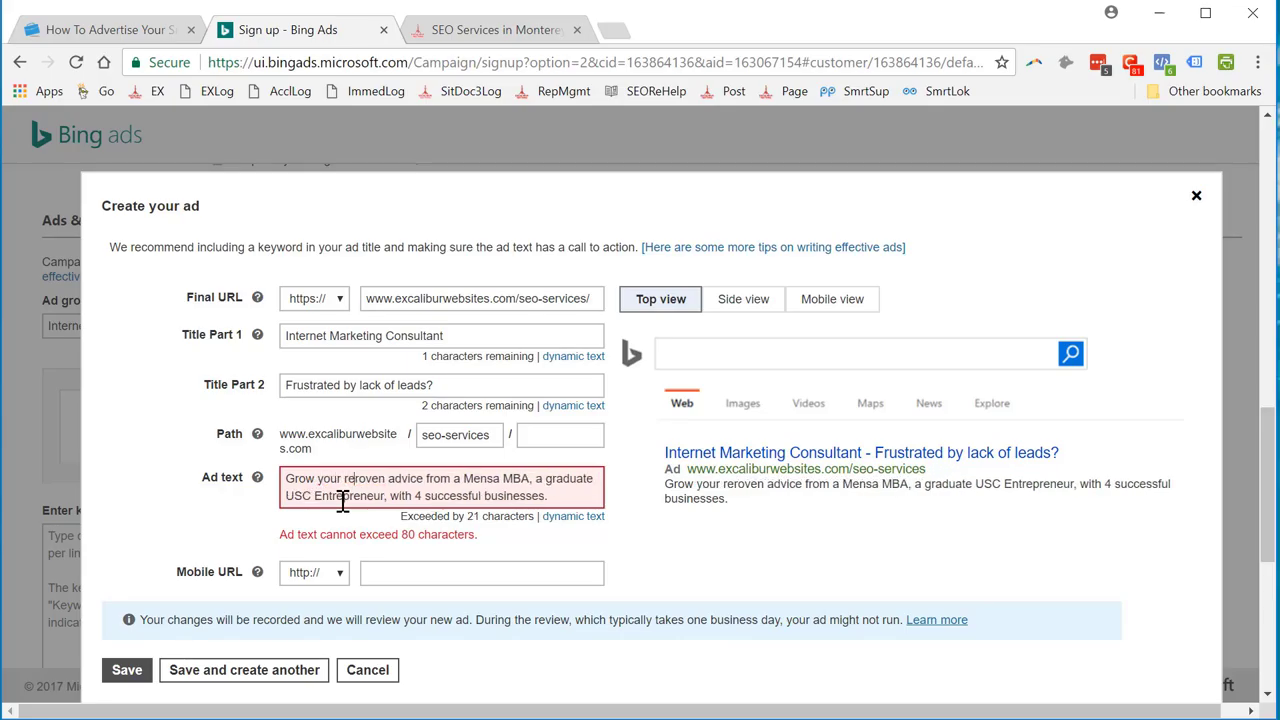
{"action": "key", "text": "BackSpace"}
{"action": "key", "text": "BackSpace"}
{"action": "type", "text": "traffic "}
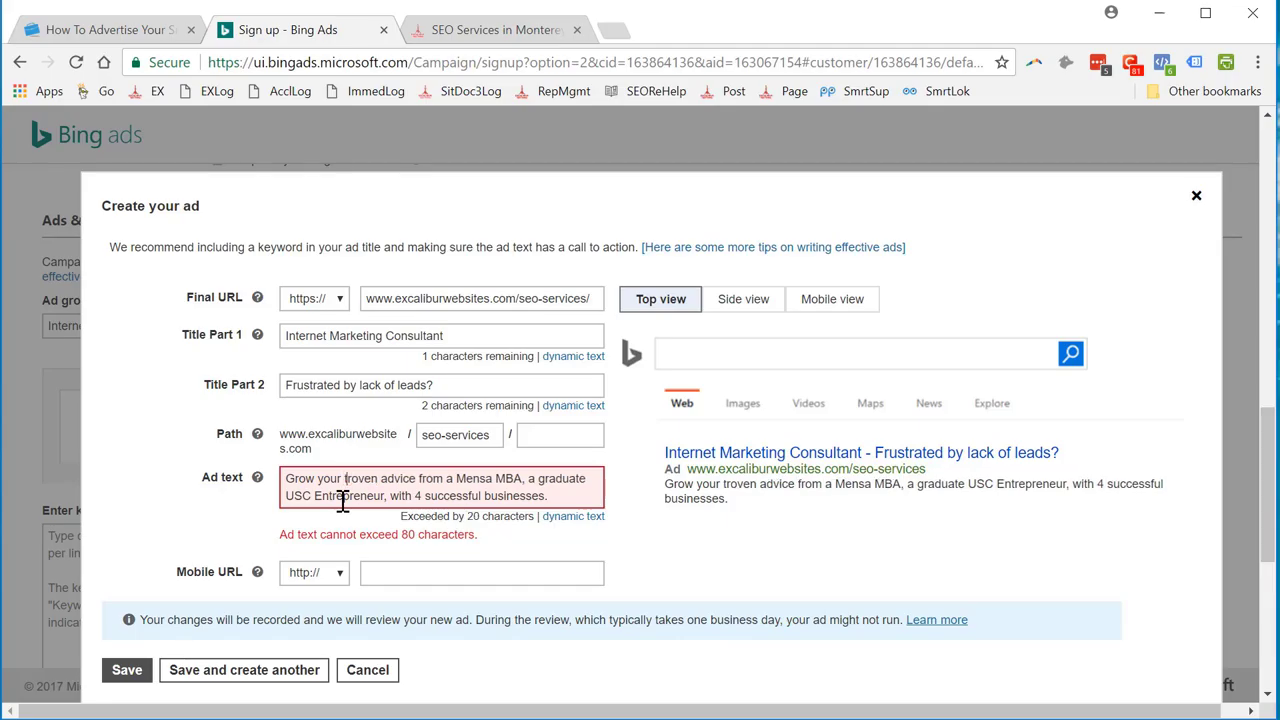
{"action": "type", "text": "3x"}
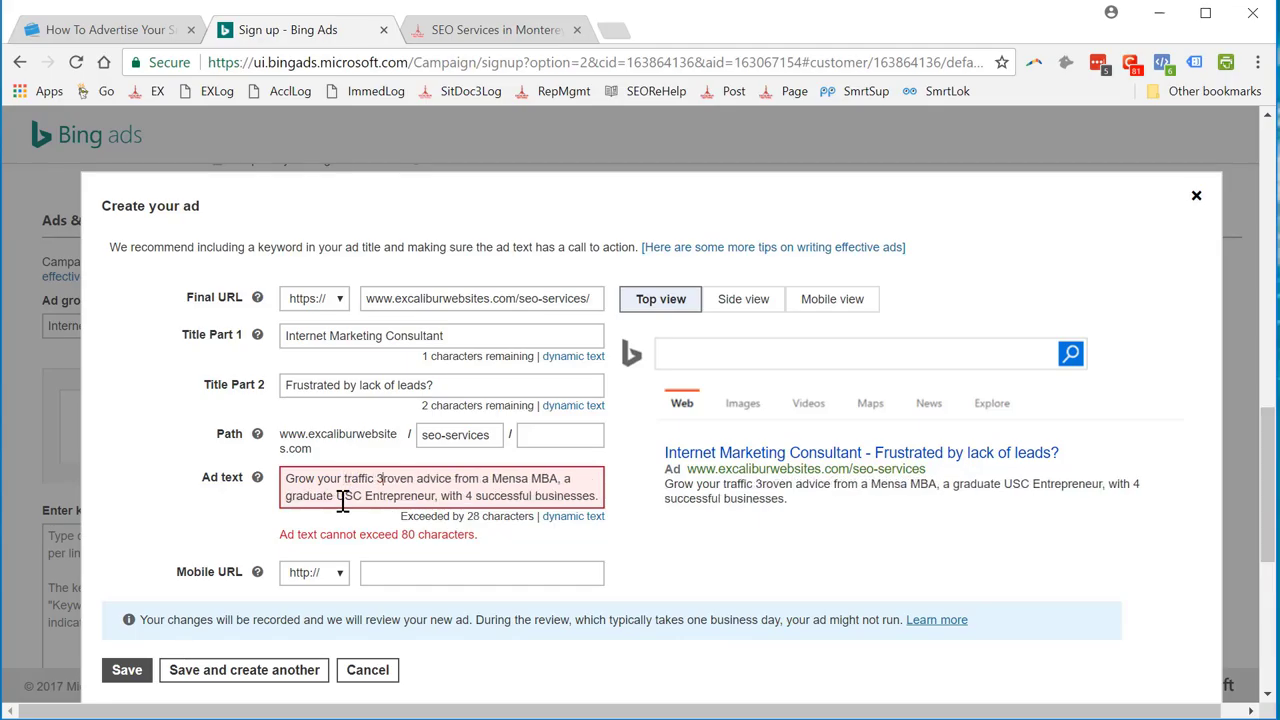
{"action": "key", "text": "BackSpace"}
{"action": "type", "text": "X"}
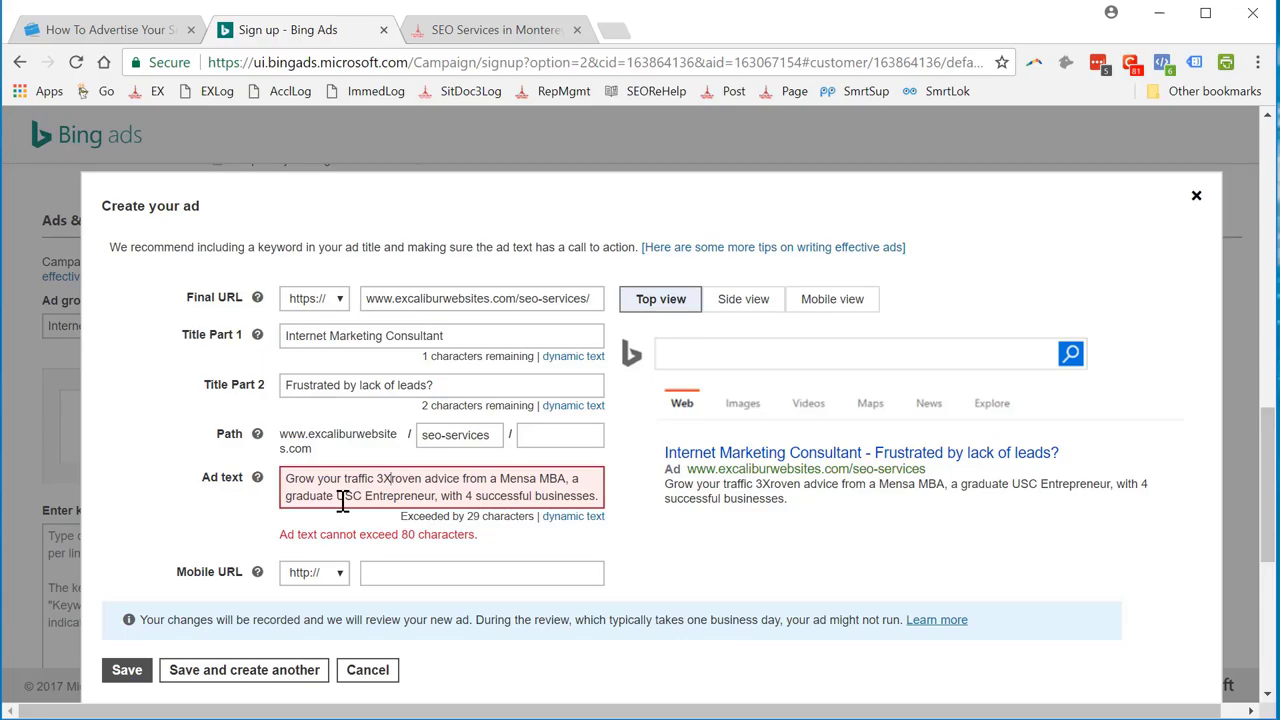
{"action": "type", "text": " with "}
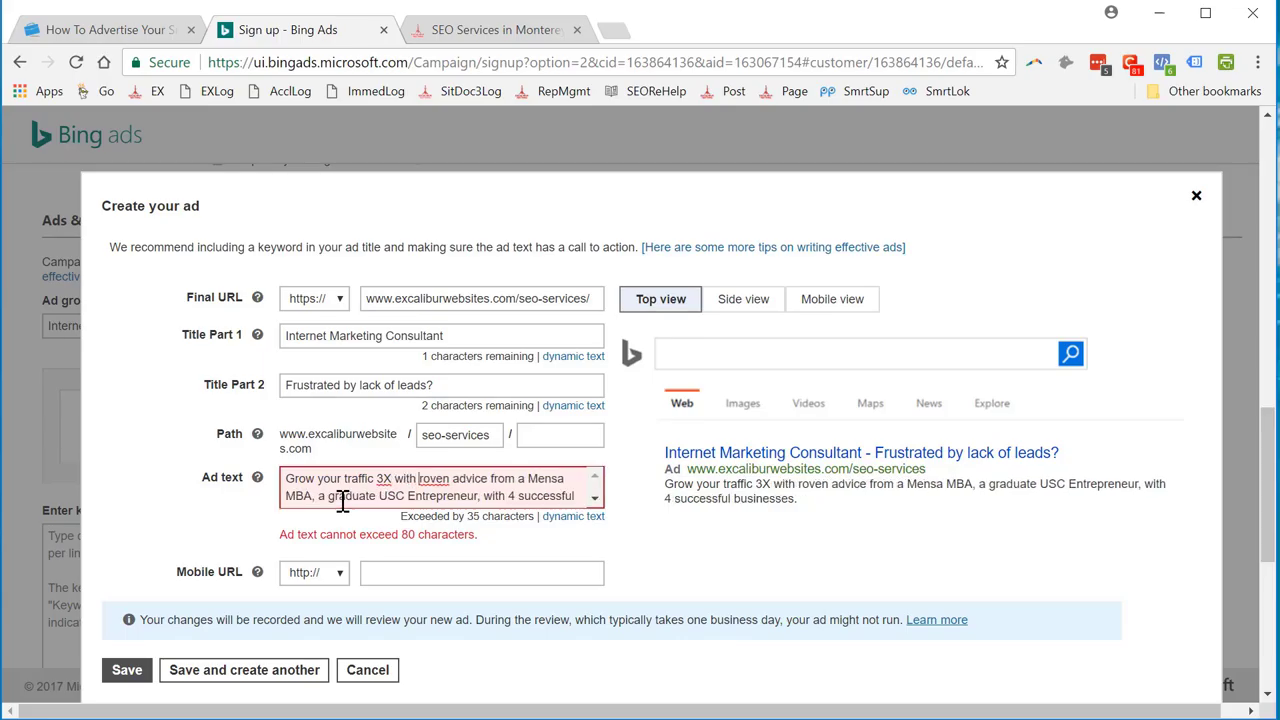
{"action": "type", "text": "p"}
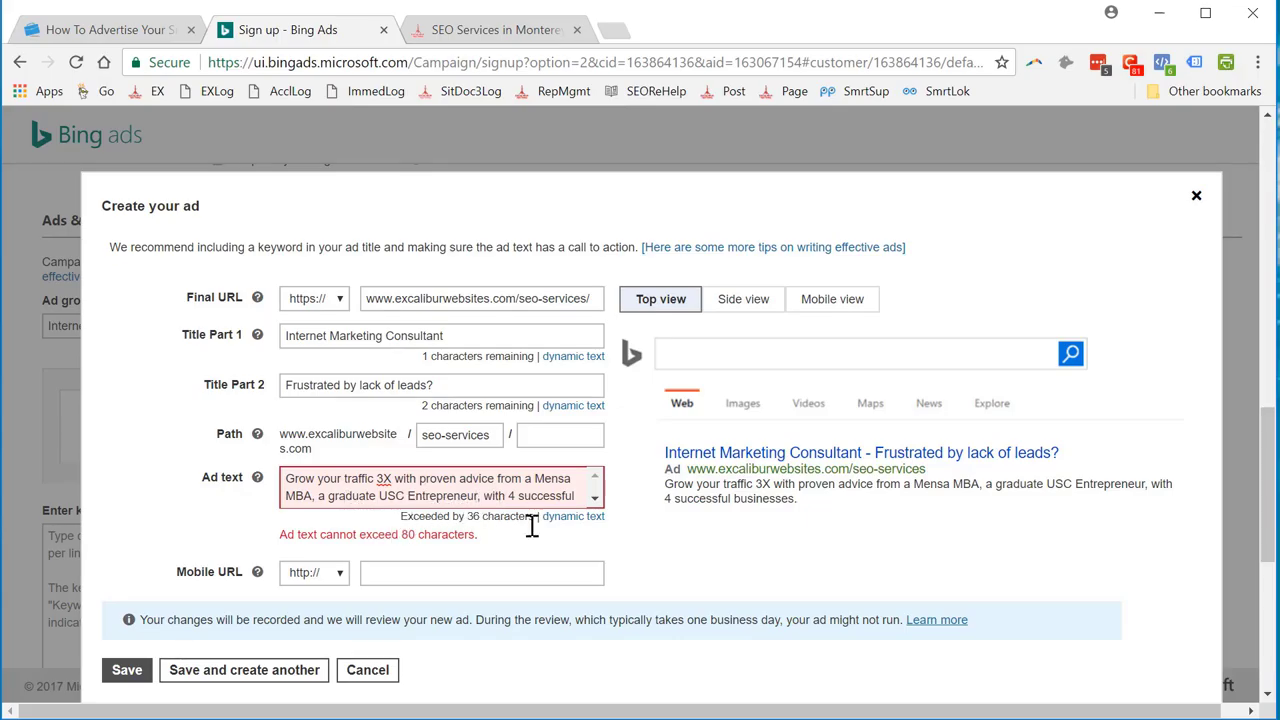
{"action": "key", "text": "Delete"}
{"action": "key", "text": "Delete"}
{"action": "key", "text": "Delete"}
{"action": "key", "text": "Delete"}
{"action": "key", "text": "Delete"}
{"action": "key", "text": "Delete"}
{"action": "key", "text": "Delete"}
{"action": "key", "text": "Delete"}
{"action": "key", "text": "Delete"}
{"action": "key", "text": "Delete"}
{"action": "key", "text": "Delete"}
{"action": "key", "text": "Delete"}
{"action": "key", "text": "Delete"}
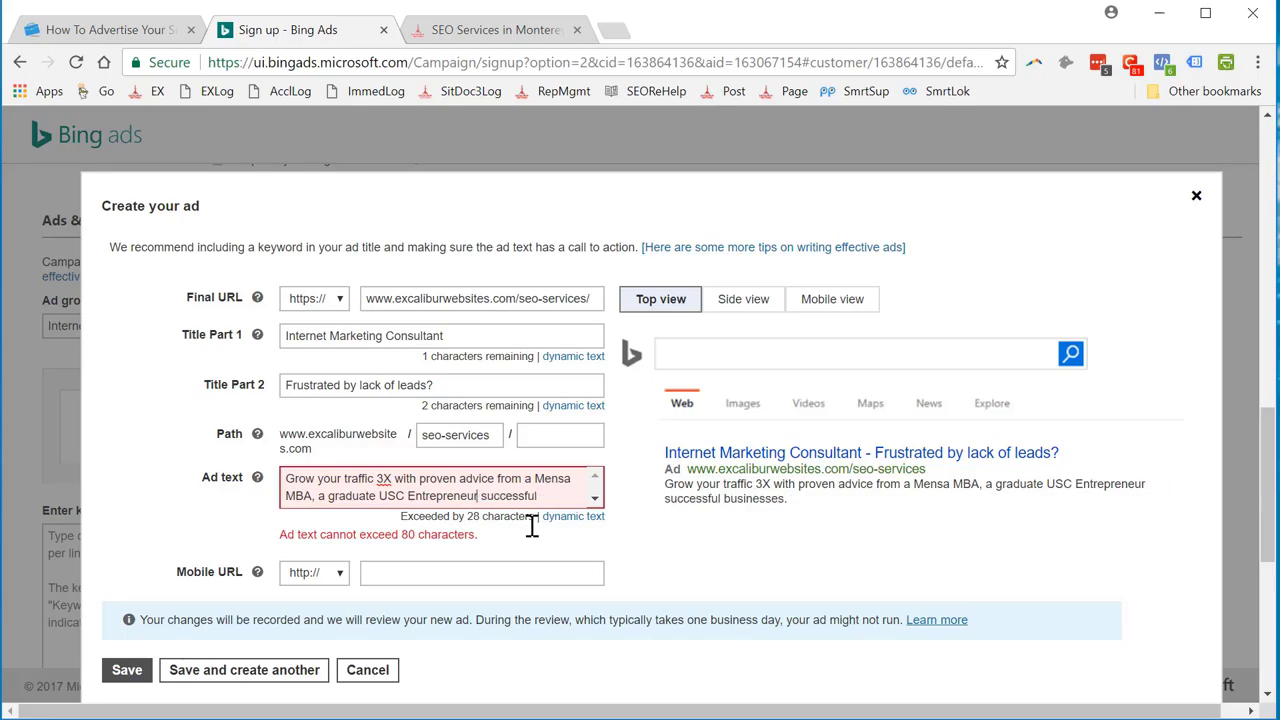
{"action": "key", "text": "Delete"}
{"action": "key", "text": "Delete"}
{"action": "key", "text": "Delete"}
{"action": "key", "text": "Delete"}
{"action": "key", "text": "Delete"}
{"action": "key", "text": "Delete"}
{"action": "key", "text": "Delete"}
{"action": "key", "text": "Delete"}
{"action": "key", "text": "Delete"}
{"action": "key", "text": "Delete"}
{"action": "key", "text": "Delete"}
{"action": "key", "text": "Delete"}
{"action": "key", "text": "Delete"}
{"action": "key", "text": "Delete"}
{"action": "key", "text": "Delete"}
{"action": "key", "text": "Delete"}
{"action": "key", "text": "Delete"}
{"action": "key", "text": "Delete"}
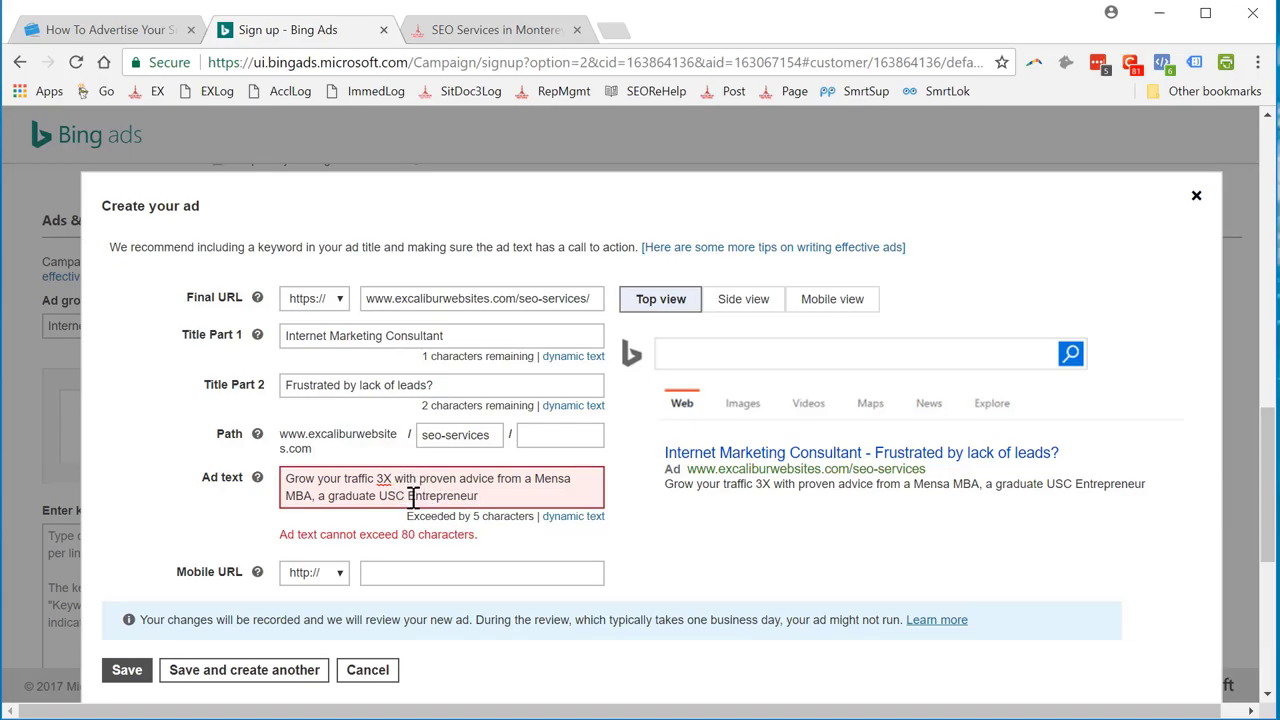
{"action": "key", "text": "BackSpace"}
{"action": "key", "text": "BackSpace"}
{"action": "key", "text": "BackSpace"}
{"action": "key", "text": "BackSpace"}
{"action": "key", "text": "BackSpace"}
{"action": "type", "text": "."}
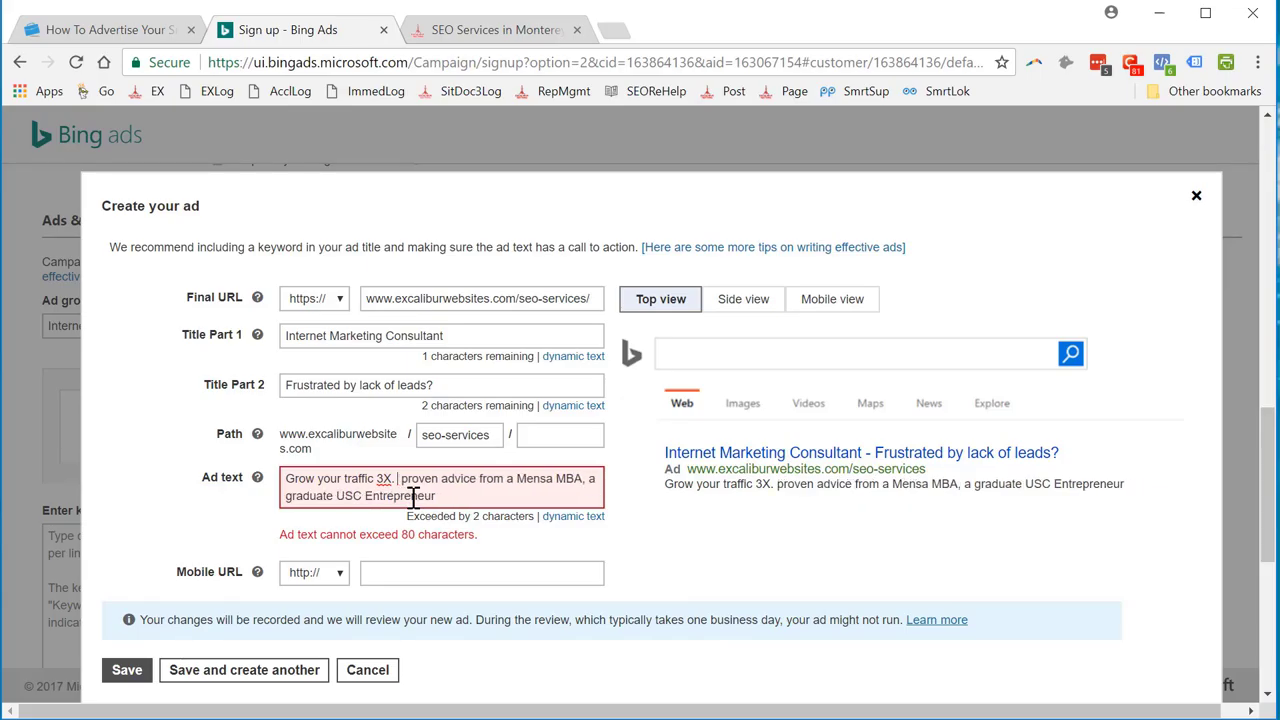
{"action": "key", "text": "BackSpace"}
{"action": "key", "text": "Delete"}
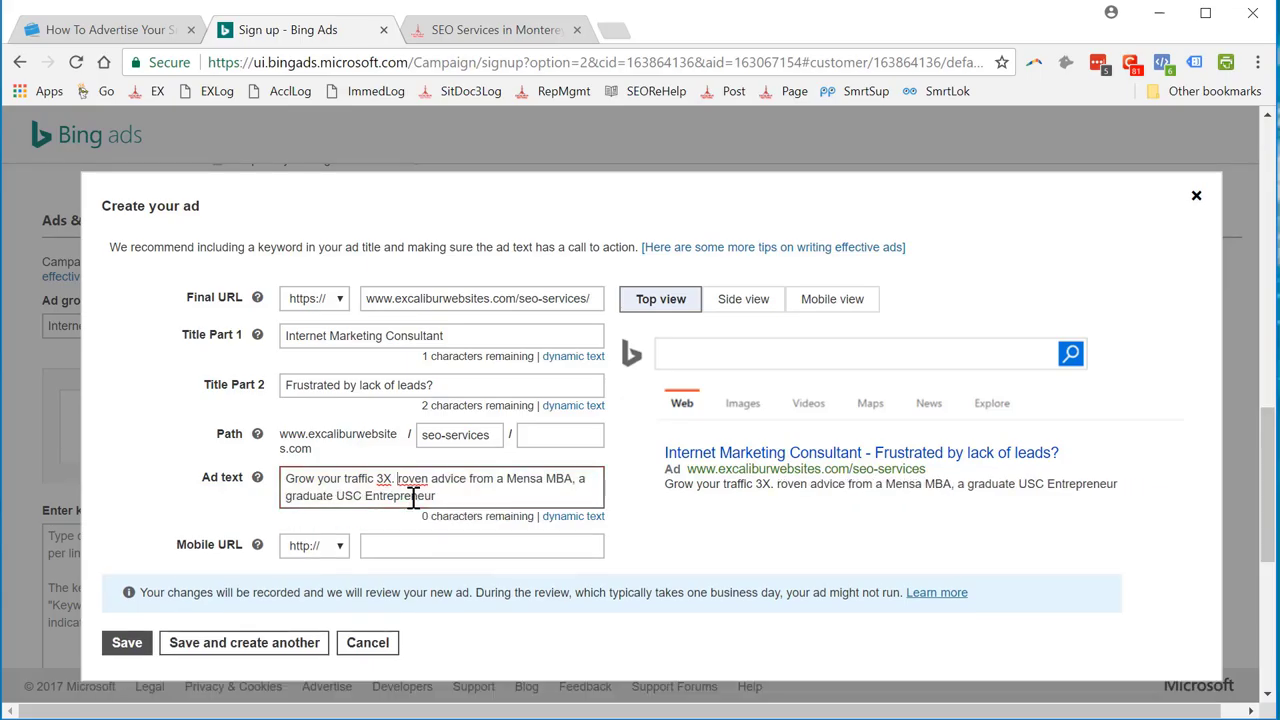
{"action": "type", "text": "P"}
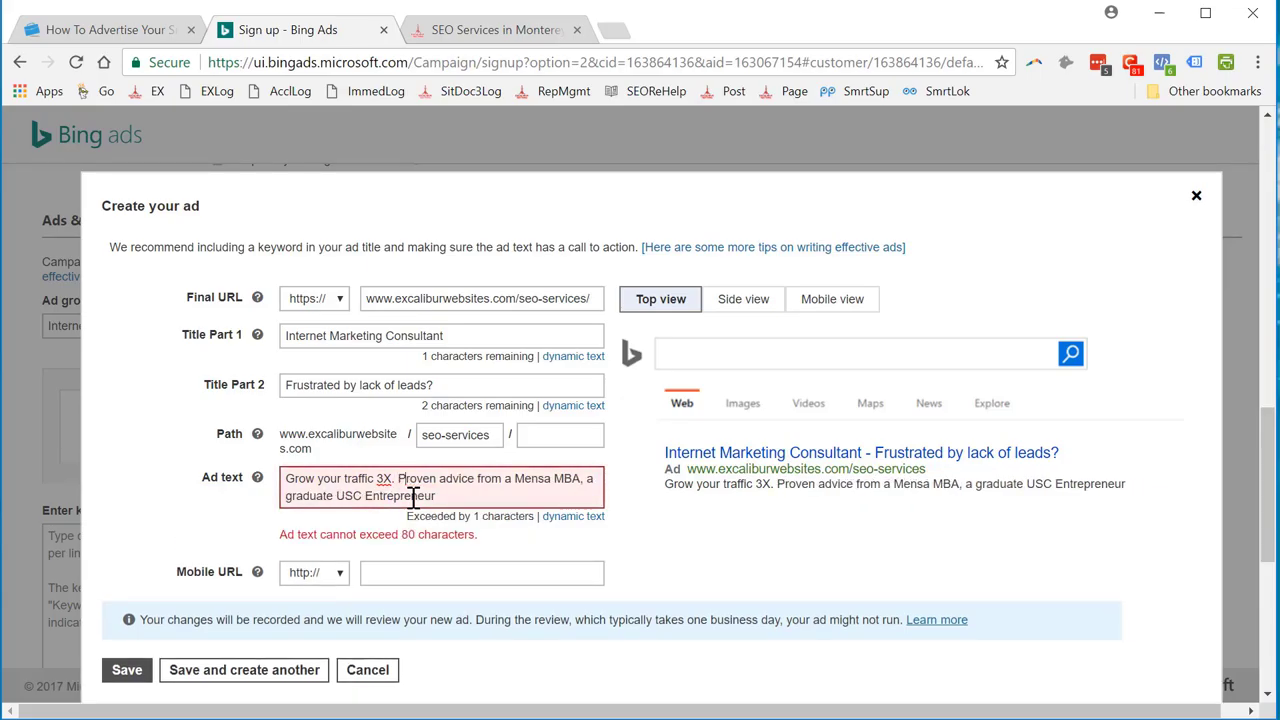
Tighten the ending to 'from Mensa MBA & graduate USC Entrepreneur.' within 80 characters.
{"action": "left_click", "coordinate": [503, 480]}
{"action": "key", "text": "Delete"}
{"action": "key", "text": "Delete"}
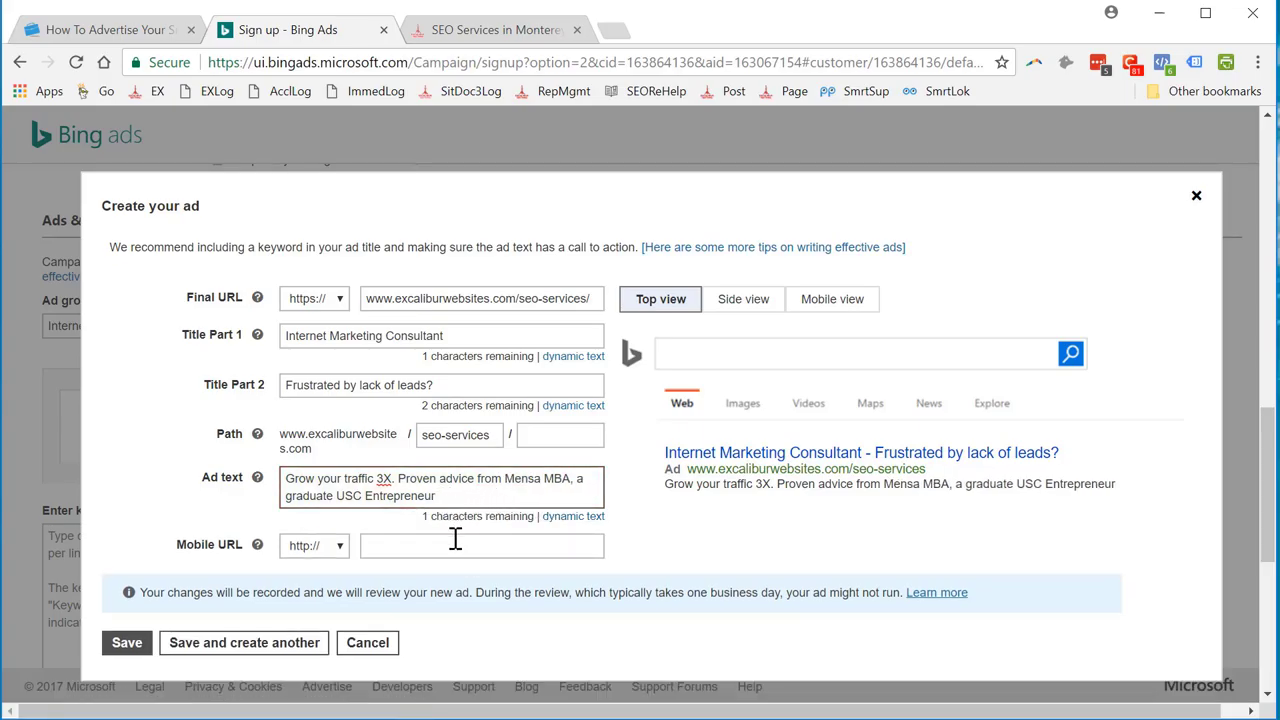
{"action": "left_click", "coordinate": [571, 480]}
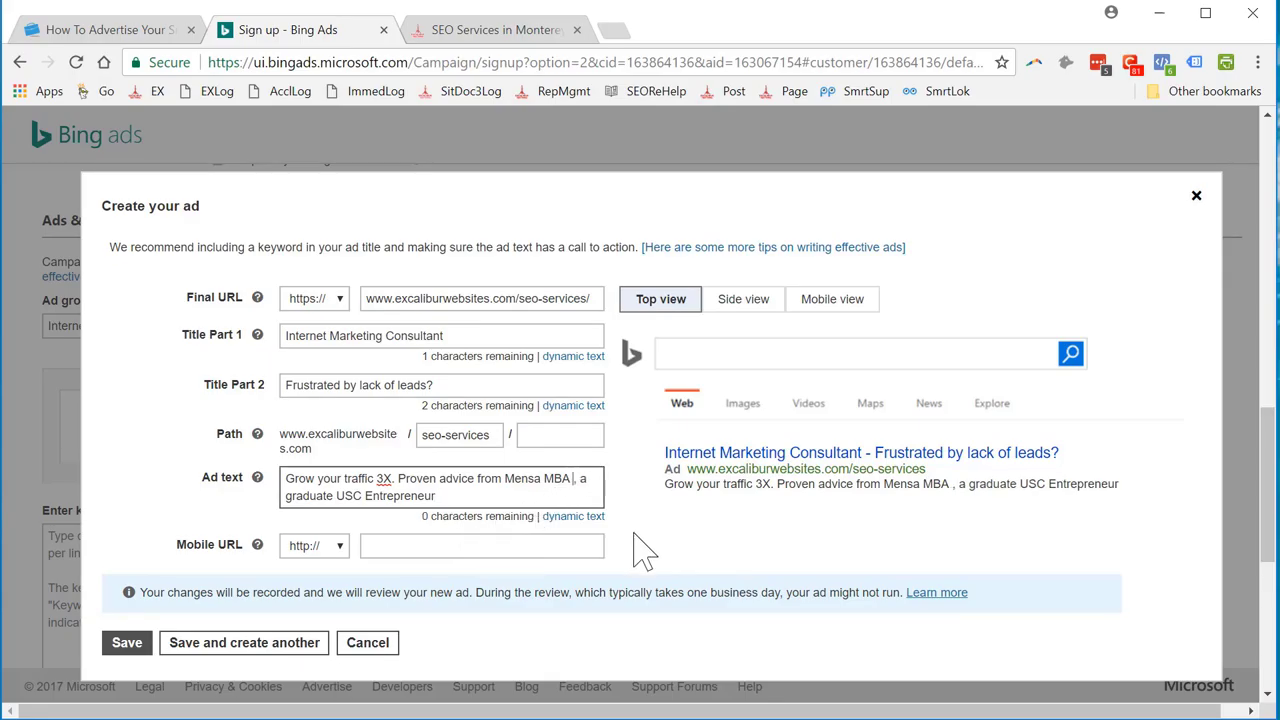
{"action": "type", "text": "&"}
{"action": "key", "text": "Delete"}
{"action": "key", "text": "Delete"}
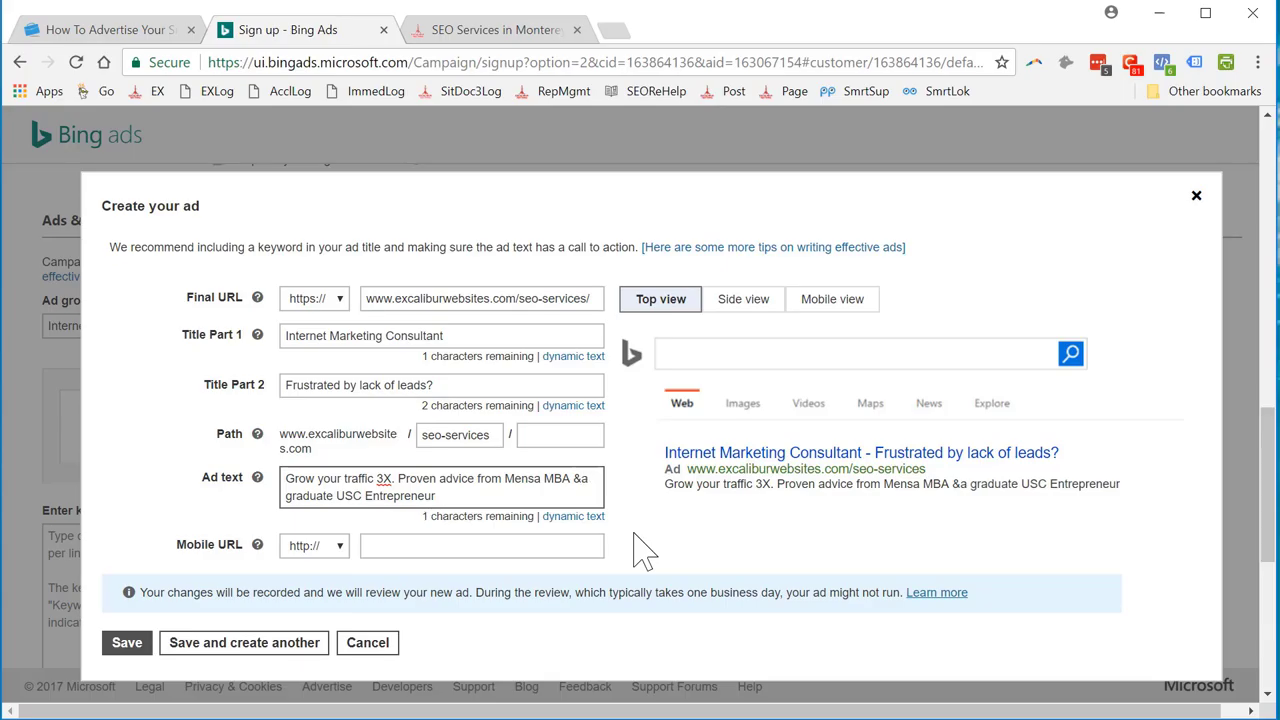
{"action": "key", "text": "Delete"}
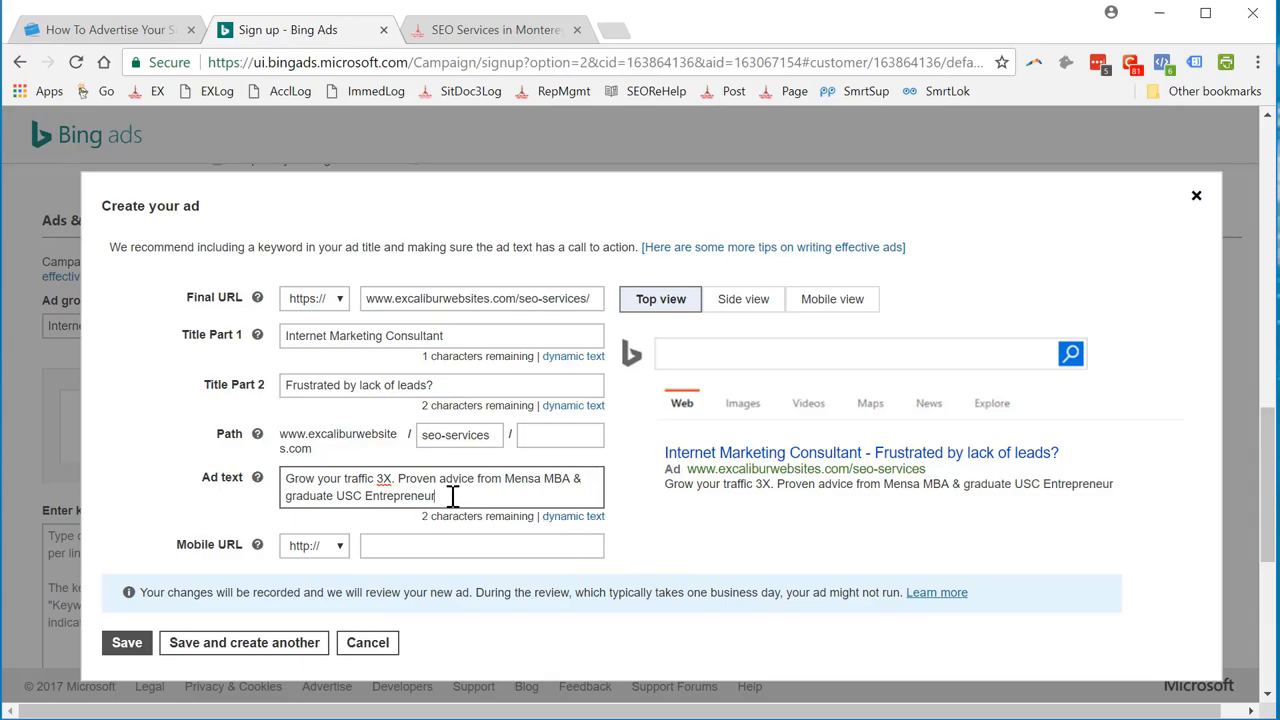
{"action": "type", "text": "."}
{"action": "left_click", "coordinate": [338, 550]}
{"action": "left_click", "coordinate": [338, 606]}
{"action": "left_click", "coordinate": [440, 298]}
{"action": "triple_click", "coordinate": [440, 298]}
{"action": "key", "text": "ctrl+c"}
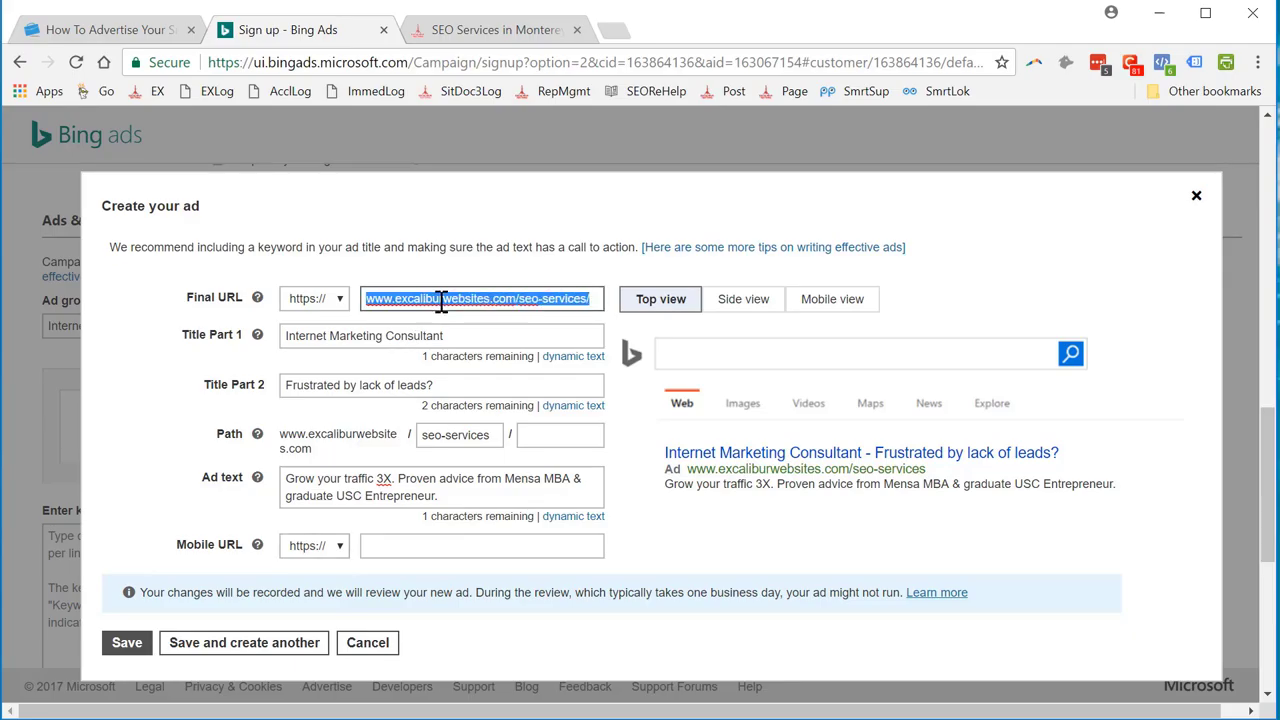
{"action": "left_click", "coordinate": [458, 545]}
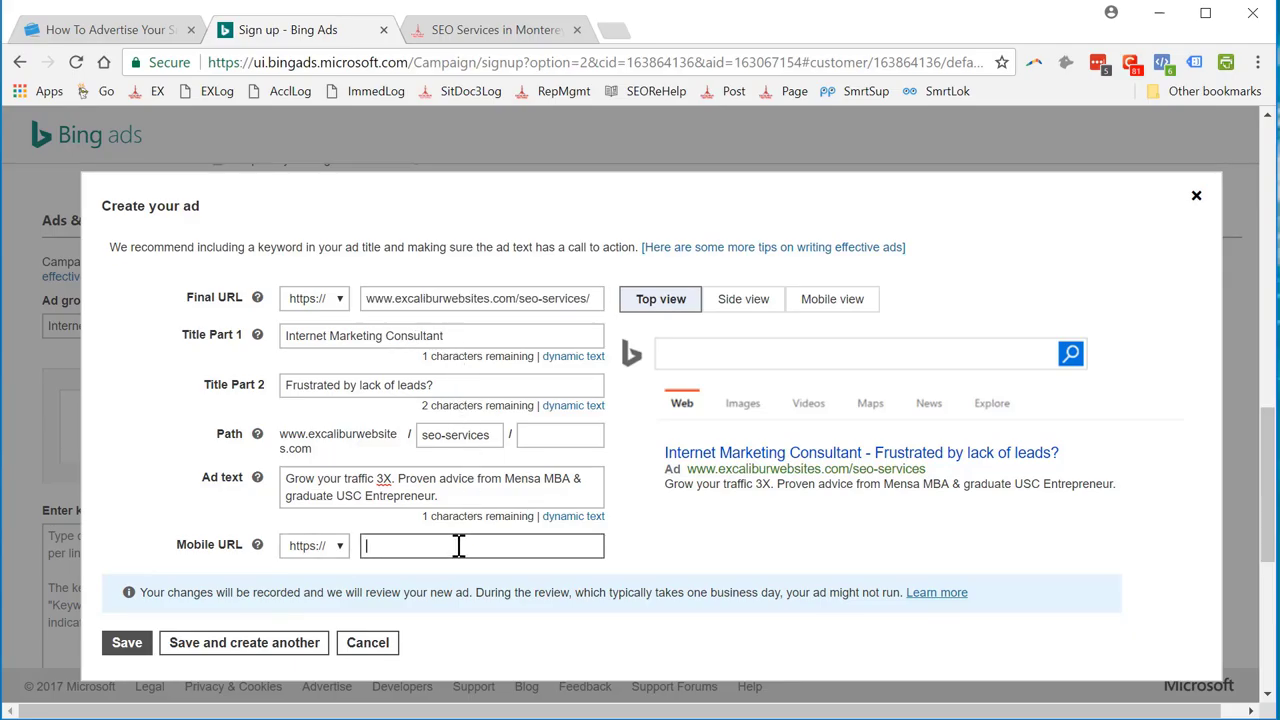
{"action": "key", "text": "ctrl+v"}
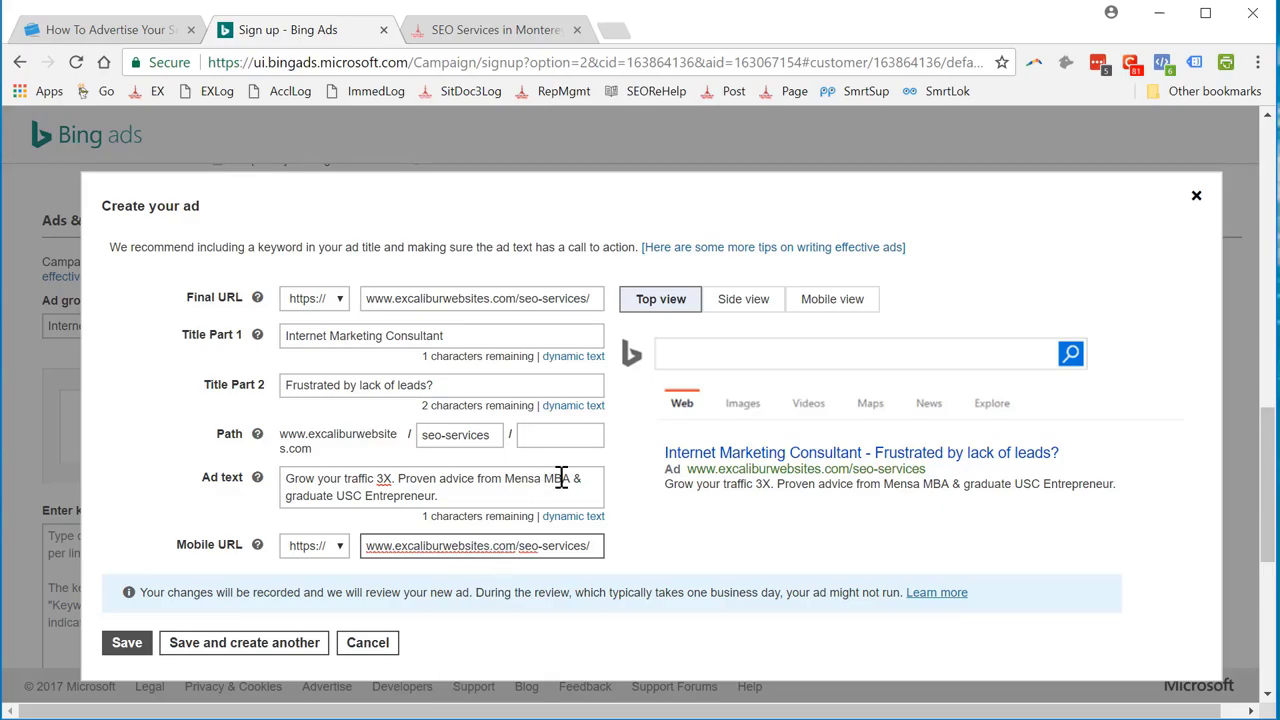
{"action": "left_click", "coordinate": [715, 365]}
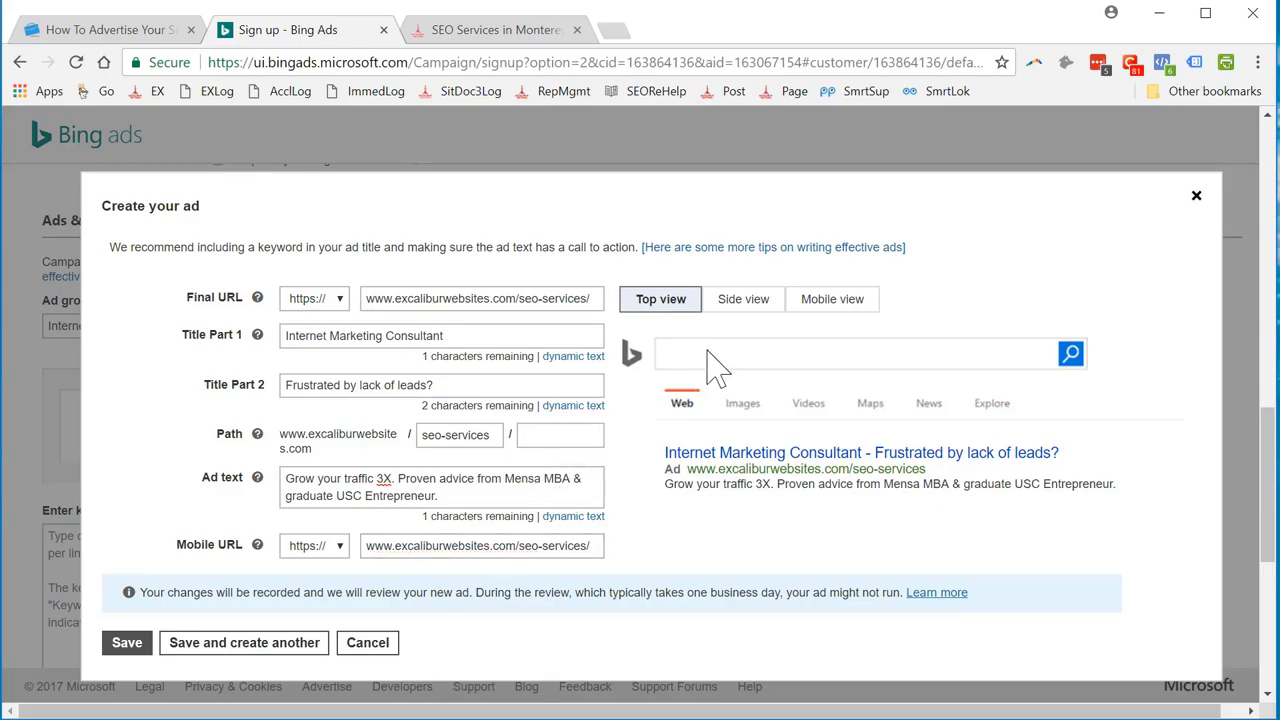
Save the ad and paste the five quoted Marketing Consultant keywords into the keyword list.
{"action": "left_click", "coordinate": [127, 643]}
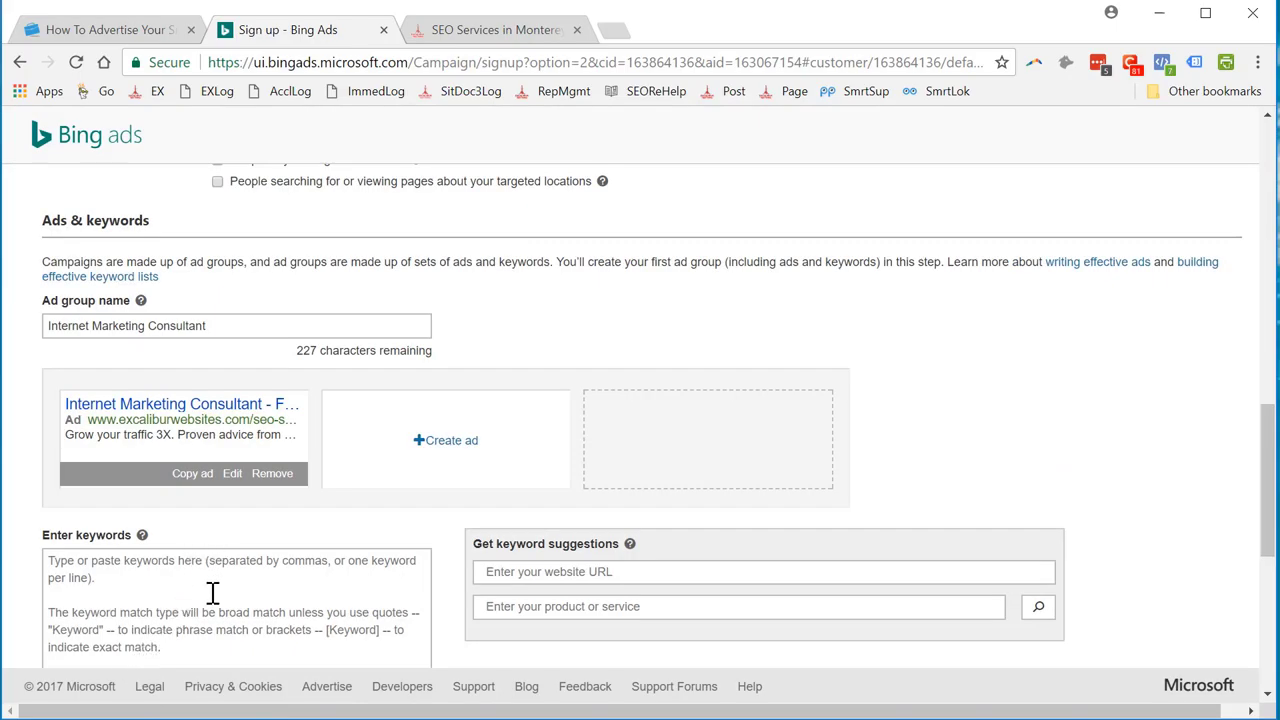
{"action": "scroll", "coordinate": [206, 594], "scroll_direction": "down", "scroll_amount": 2}
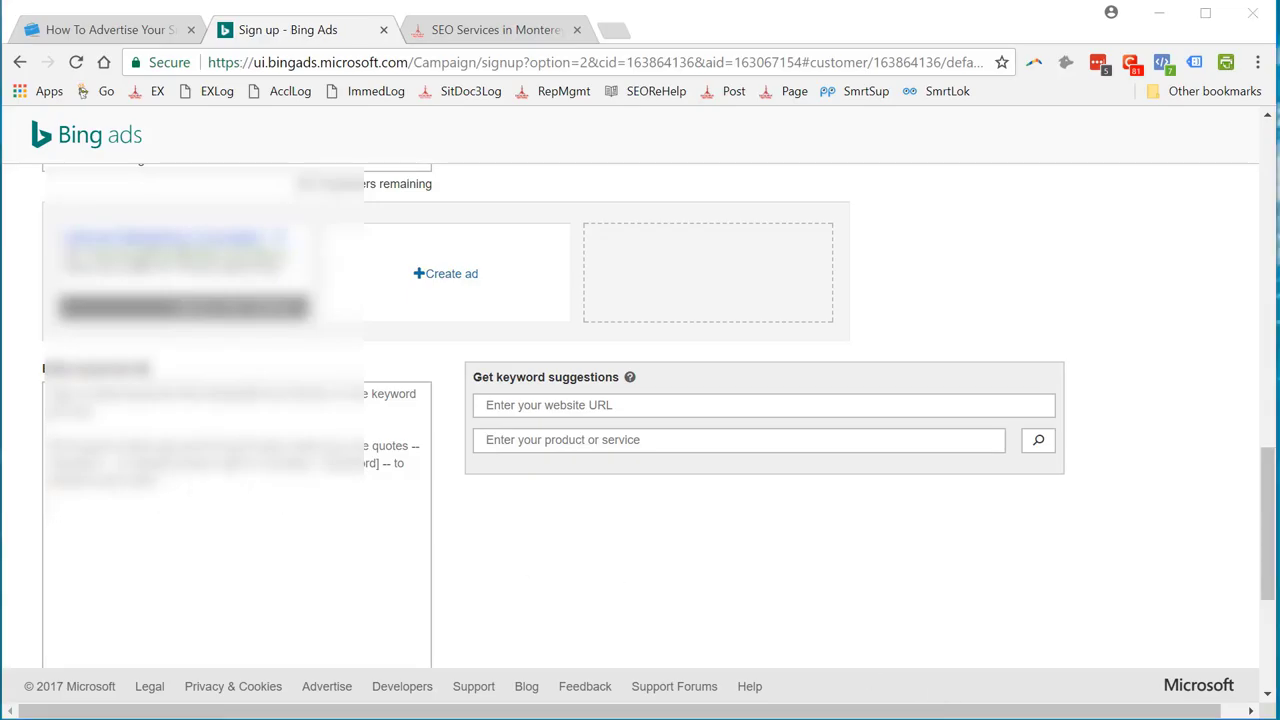
{"action": "key", "text": "ctrl+v"}
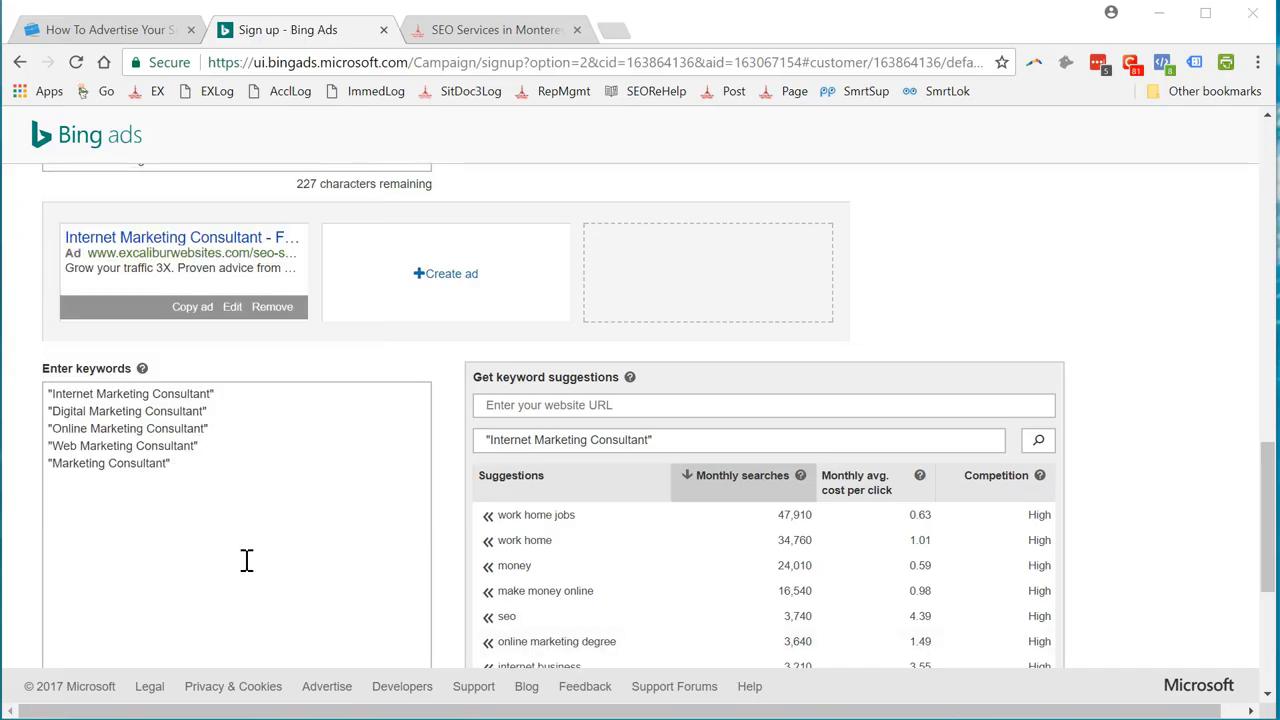
{"action": "scroll", "coordinate": [214, 614], "scroll_direction": "down", "scroll_amount": 4}
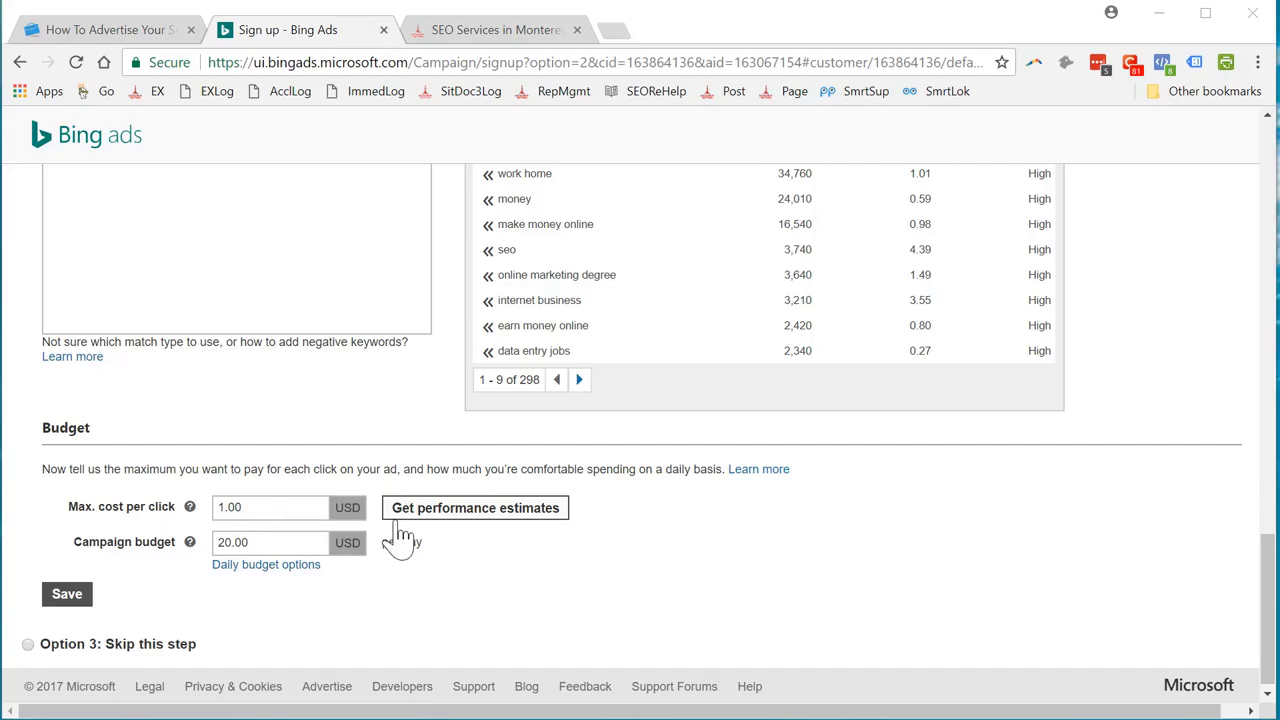
Replace the 20.00 campaign budget with 7.00 USD and refresh estimates (65.42 monthly impressions).
{"action": "left_click", "coordinate": [281, 586]}
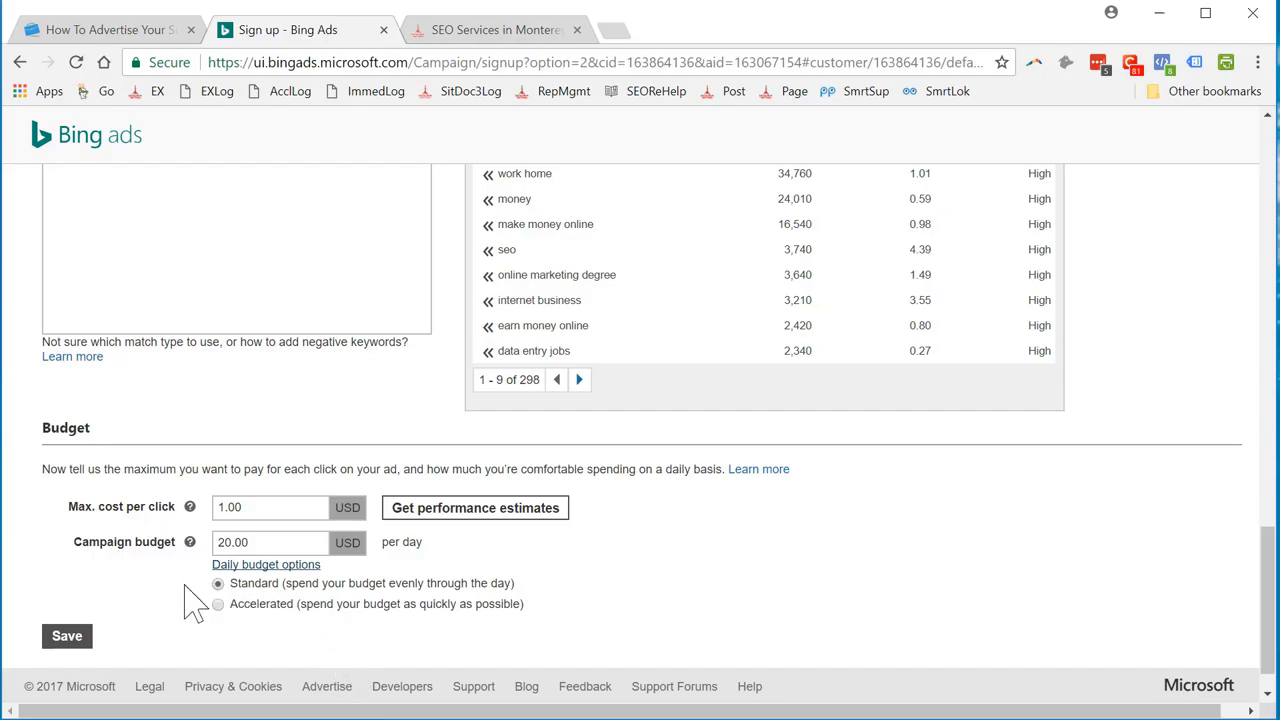
{"action": "left_click_drag", "start_coordinate": [257, 543], "coordinate": [214, 543]}
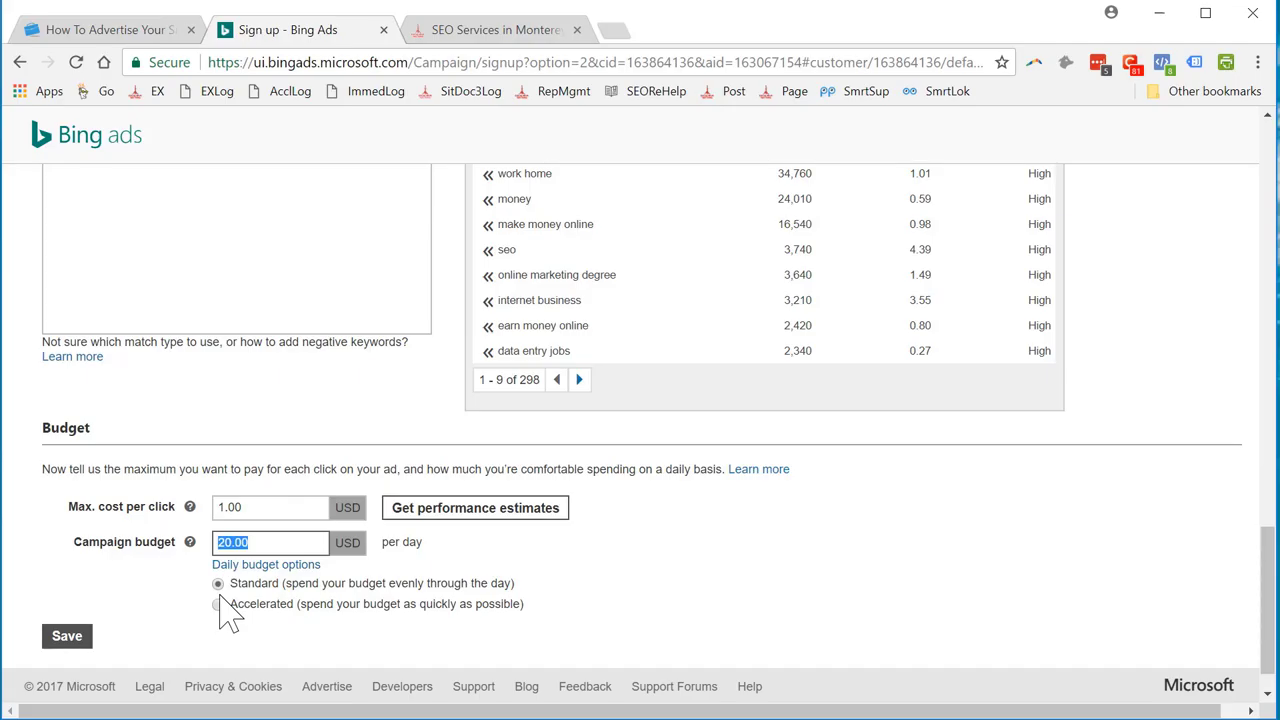
{"action": "type", "text": "7.00"}
{"action": "left_click", "coordinate": [462, 518]}
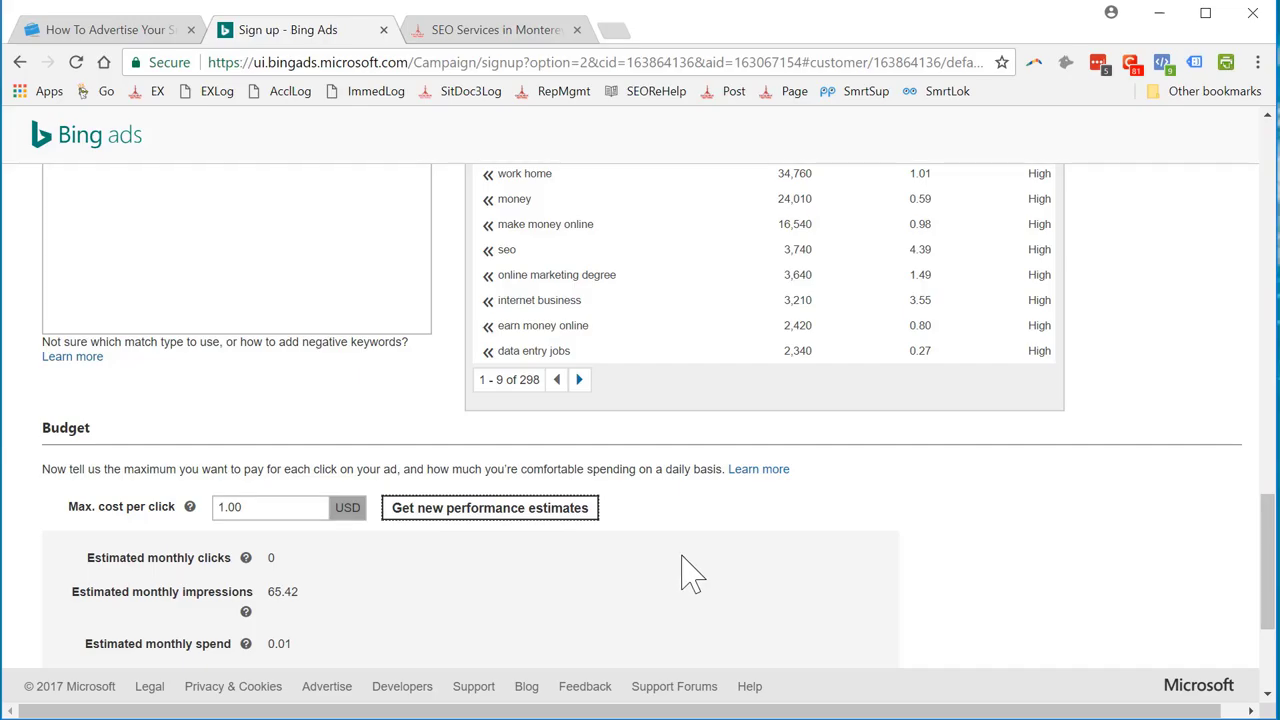
{"action": "scroll", "coordinate": [468, 592], "scroll_direction": "down", "scroll_amount": 3}
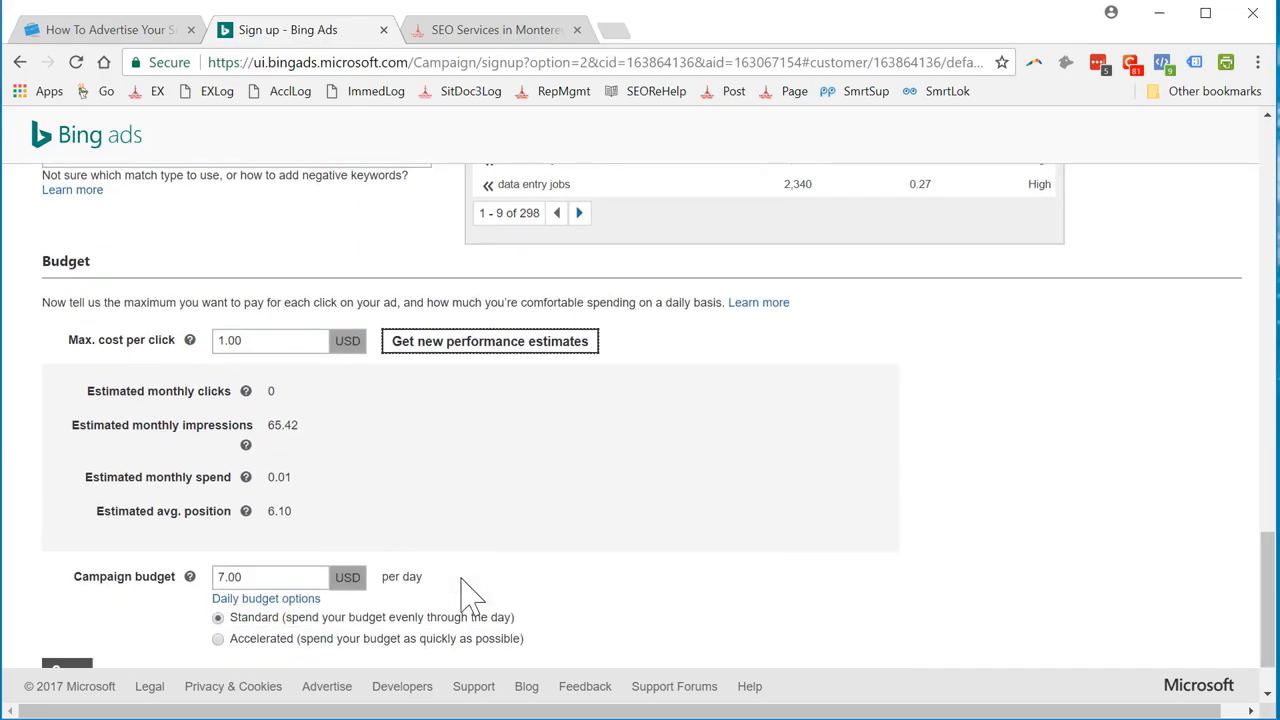
Refresh performance estimates for max cost-per-click bids of 2, 3 and 5.
{"action": "scroll", "coordinate": [466, 594], "scroll_direction": "up", "scroll_amount": 3}
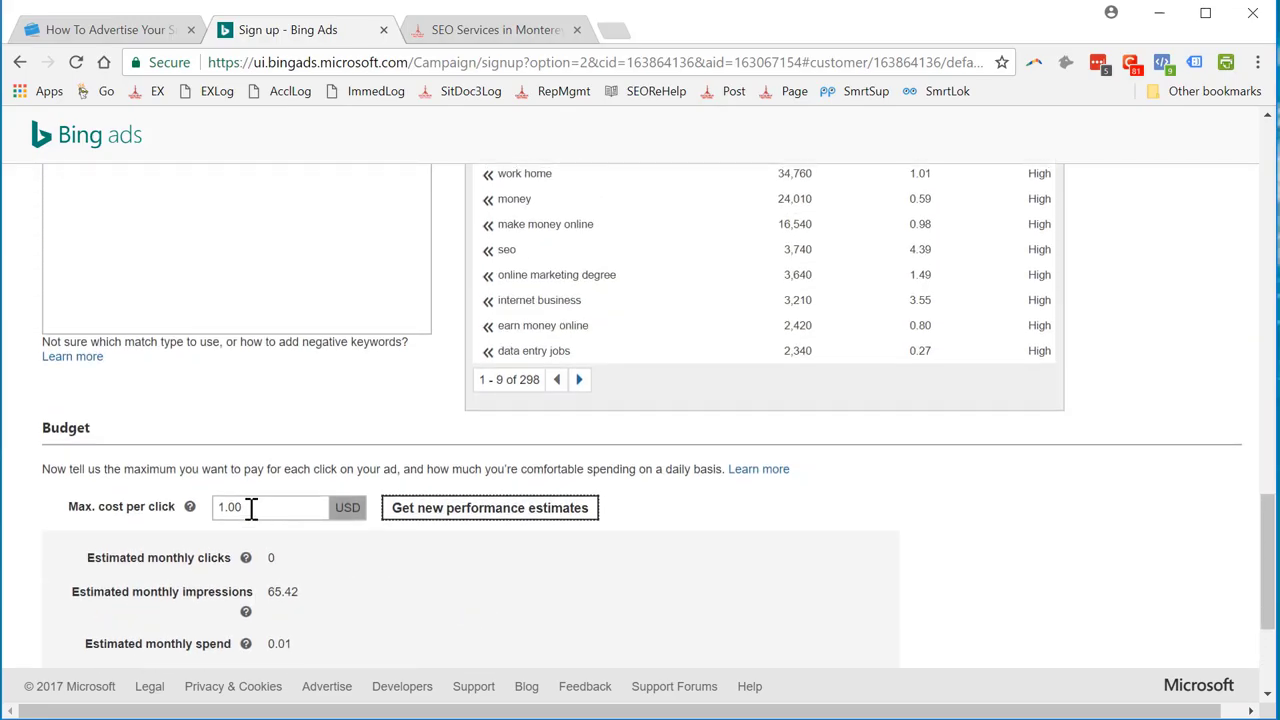
{"action": "left_click_drag", "start_coordinate": [251, 507], "coordinate": [200, 510]}
{"action": "type", "text": "2"}
{"action": "left_click", "coordinate": [468, 512]}
{"action": "left_click_drag", "start_coordinate": [262, 507], "coordinate": [189, 508]}
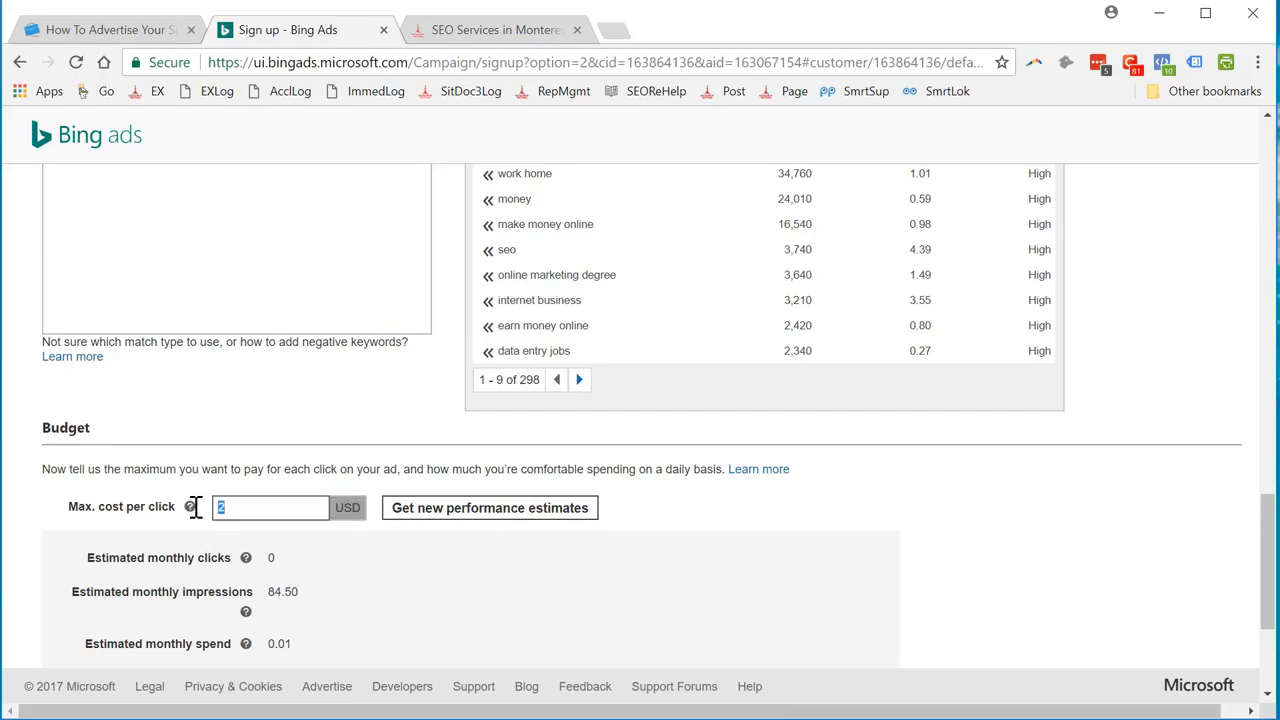
{"action": "type", "text": "3"}
{"action": "left_click", "coordinate": [432, 520]}
{"action": "scroll", "coordinate": [508, 578], "scroll_direction": "down", "scroll_amount": 1}
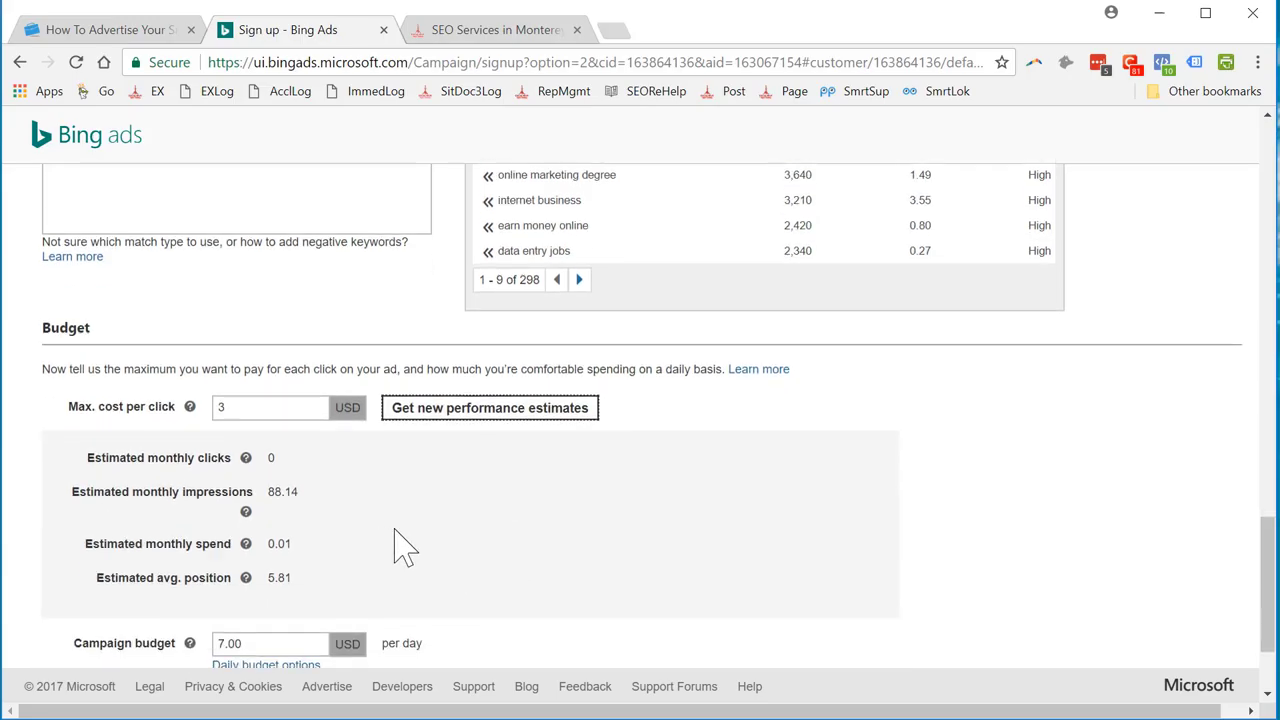
{"action": "scroll", "coordinate": [404, 545], "scroll_direction": "down", "scroll_amount": 2}
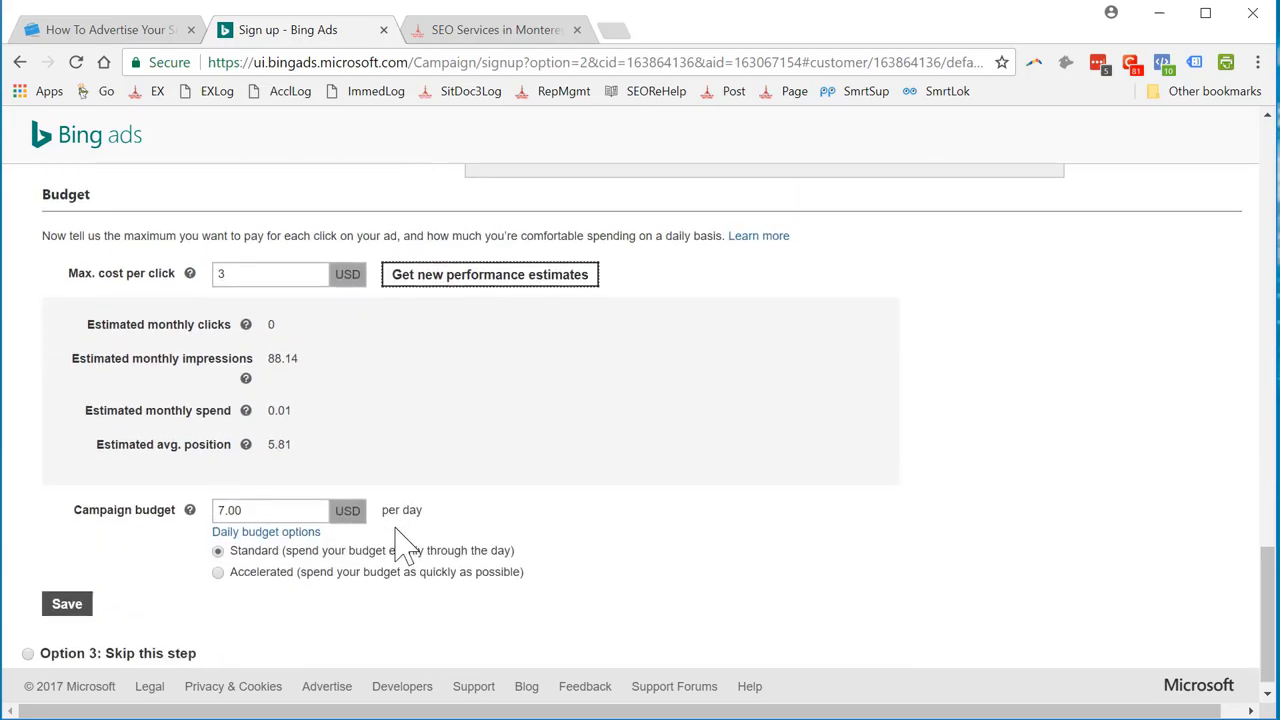
{"action": "double_click", "coordinate": [215, 276]}
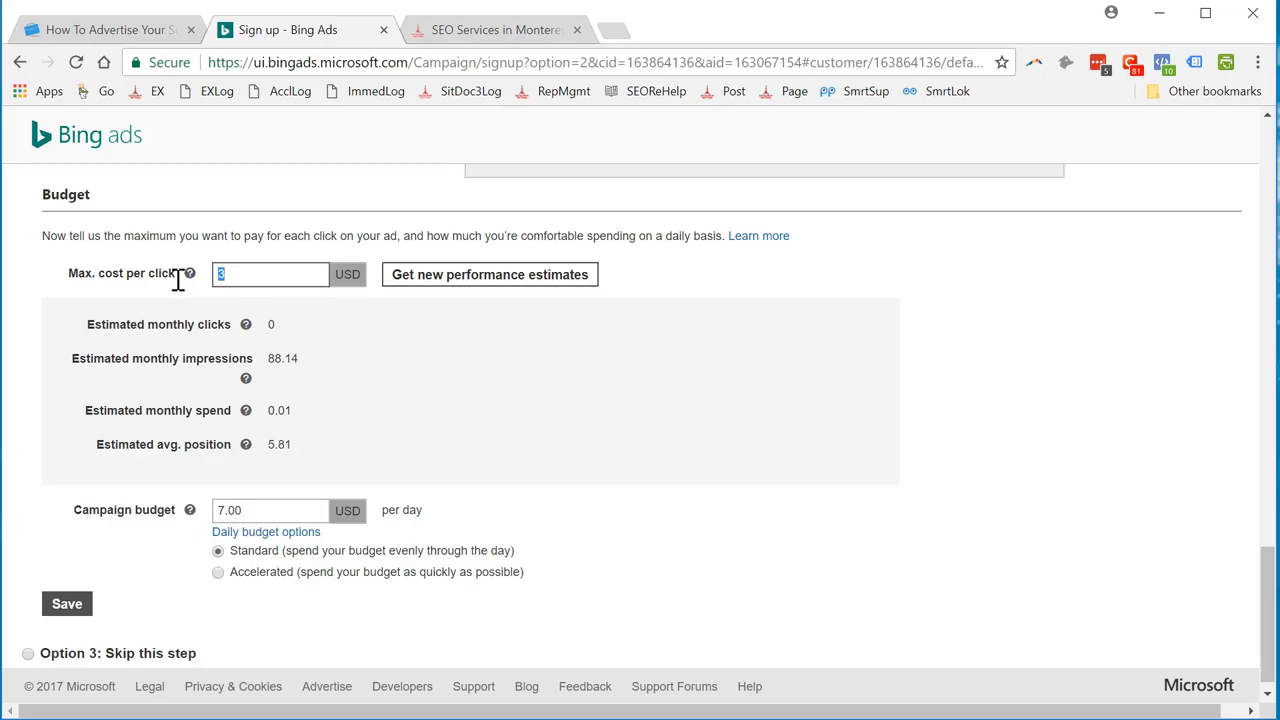
{"action": "type", "text": "5"}
{"action": "left_click", "coordinate": [424, 286]}
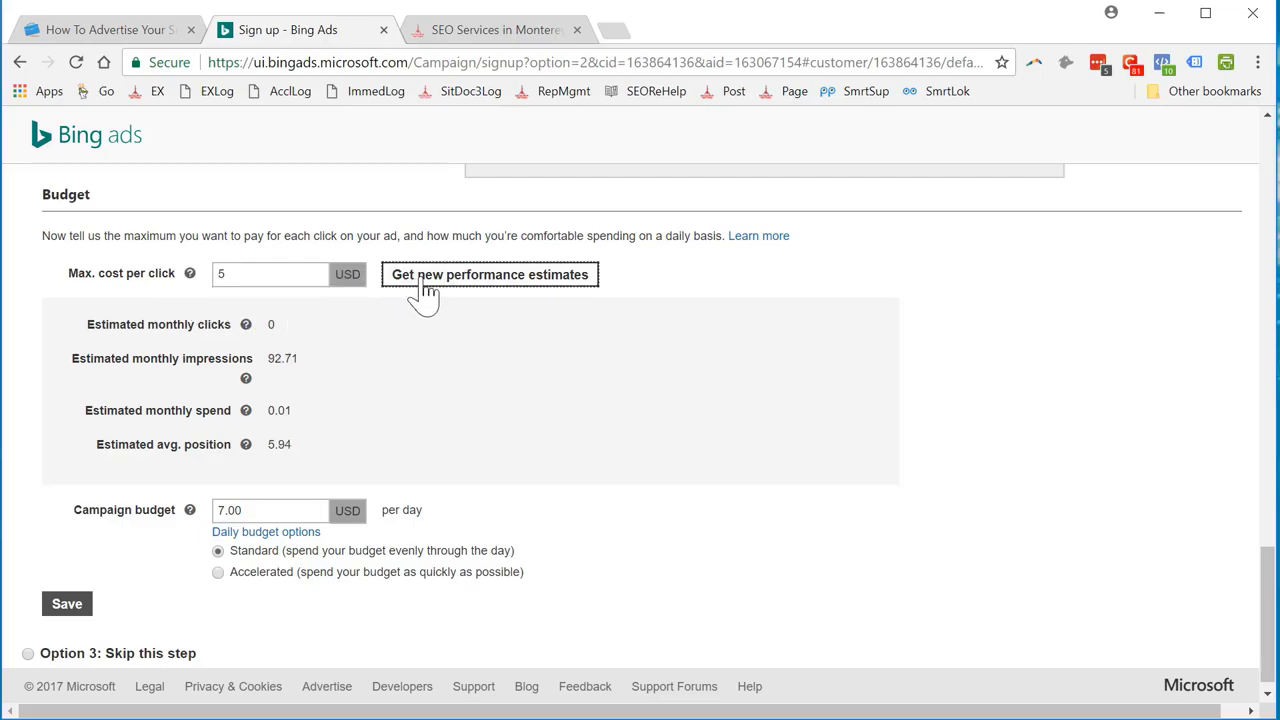
Compare performance estimates for higher max CPC bids of 100, 50 and 25.
{"action": "double_click", "coordinate": [264, 277]}
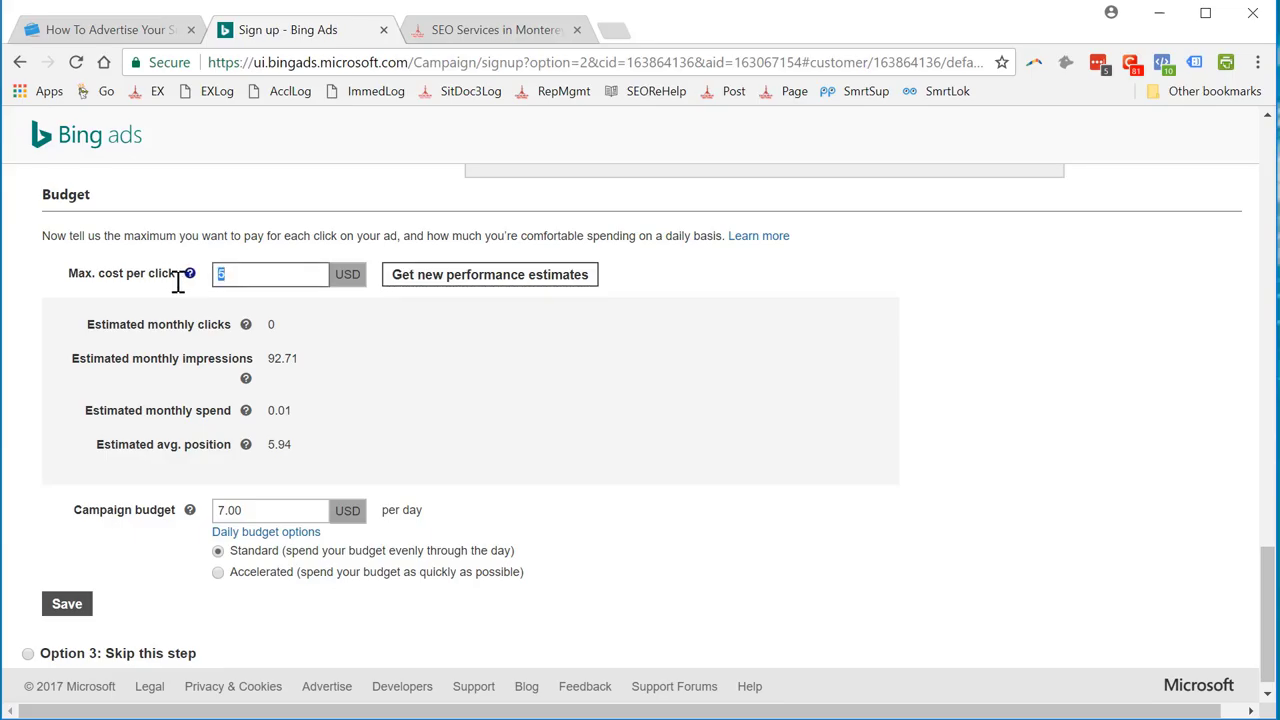
{"action": "type", "text": "100"}
{"action": "left_click", "coordinate": [436, 286]}
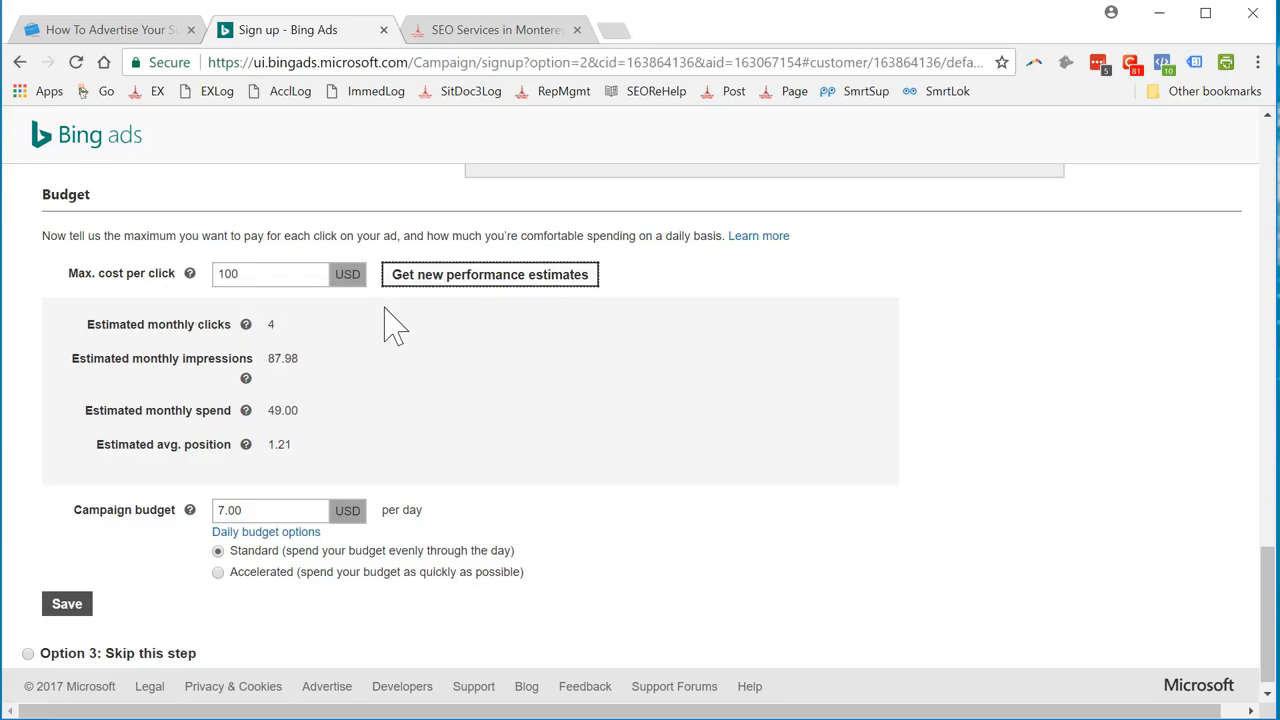
{"action": "double_click", "coordinate": [241, 273]}
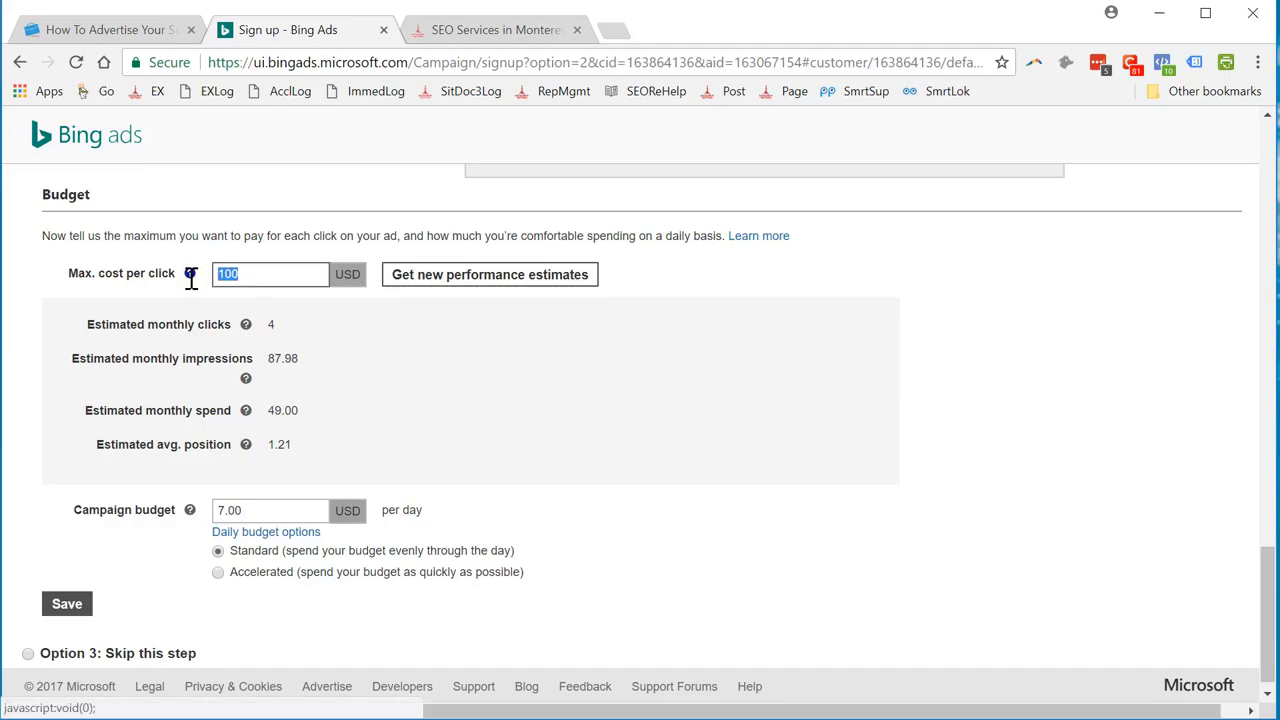
{"action": "type", "text": "50"}
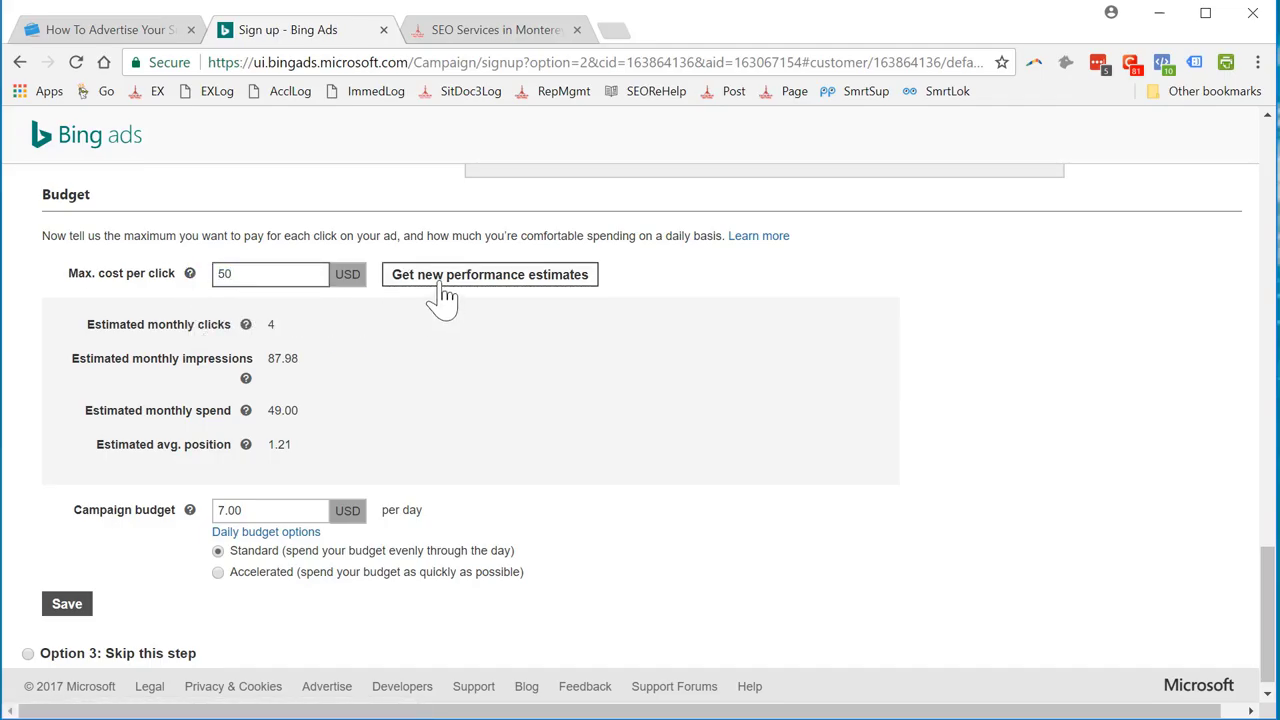
{"action": "left_click", "coordinate": [440, 290]}
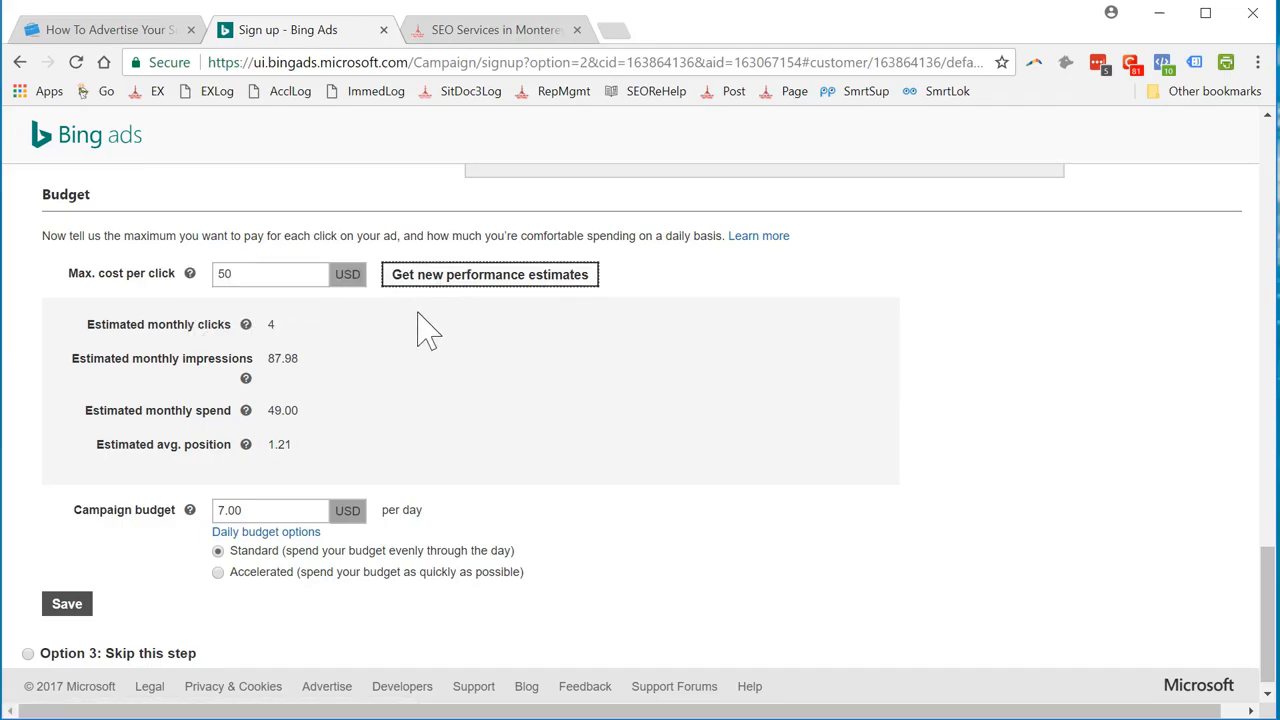
{"action": "left_click_drag", "start_coordinate": [246, 276], "coordinate": [194, 274]}
{"action": "type", "text": "25"}
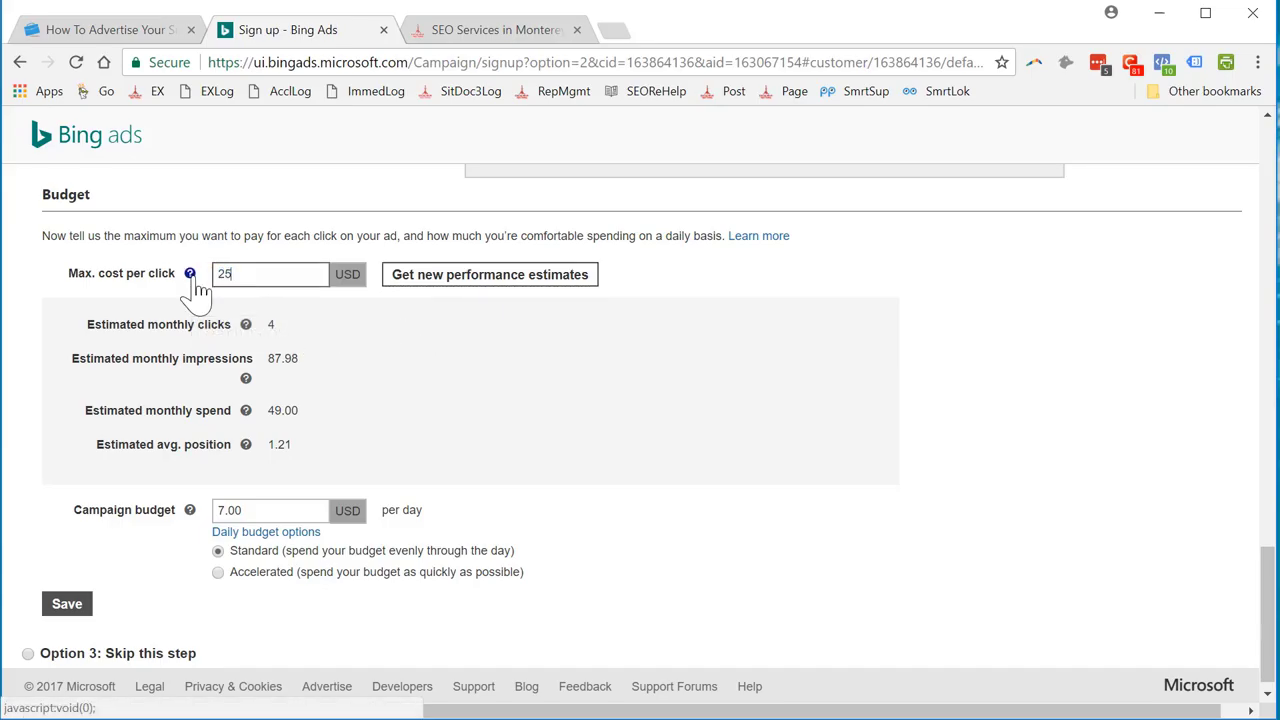
{"action": "left_click", "coordinate": [436, 283]}
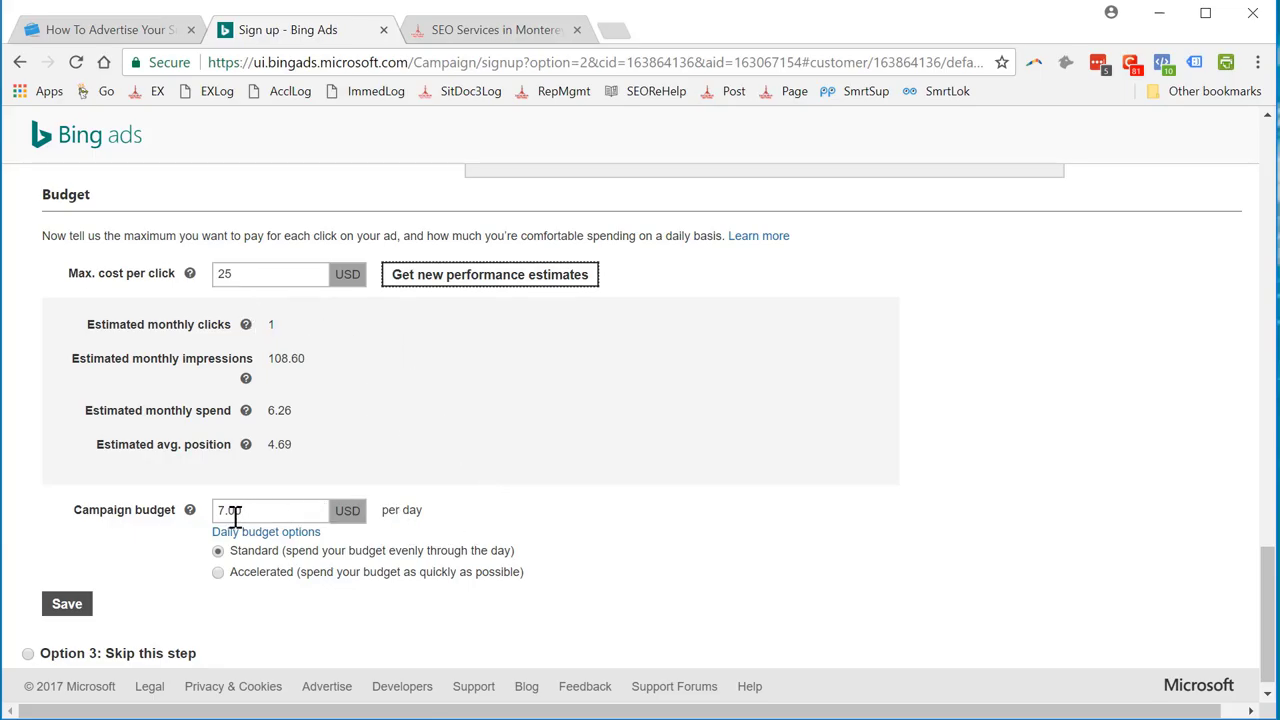
Change the campaign budget from 7.00 to 10 and the max CPC to 5.00.
{"action": "left_click_drag", "start_coordinate": [249, 510], "coordinate": [186, 511]}
{"action": "type", "text": "1"}
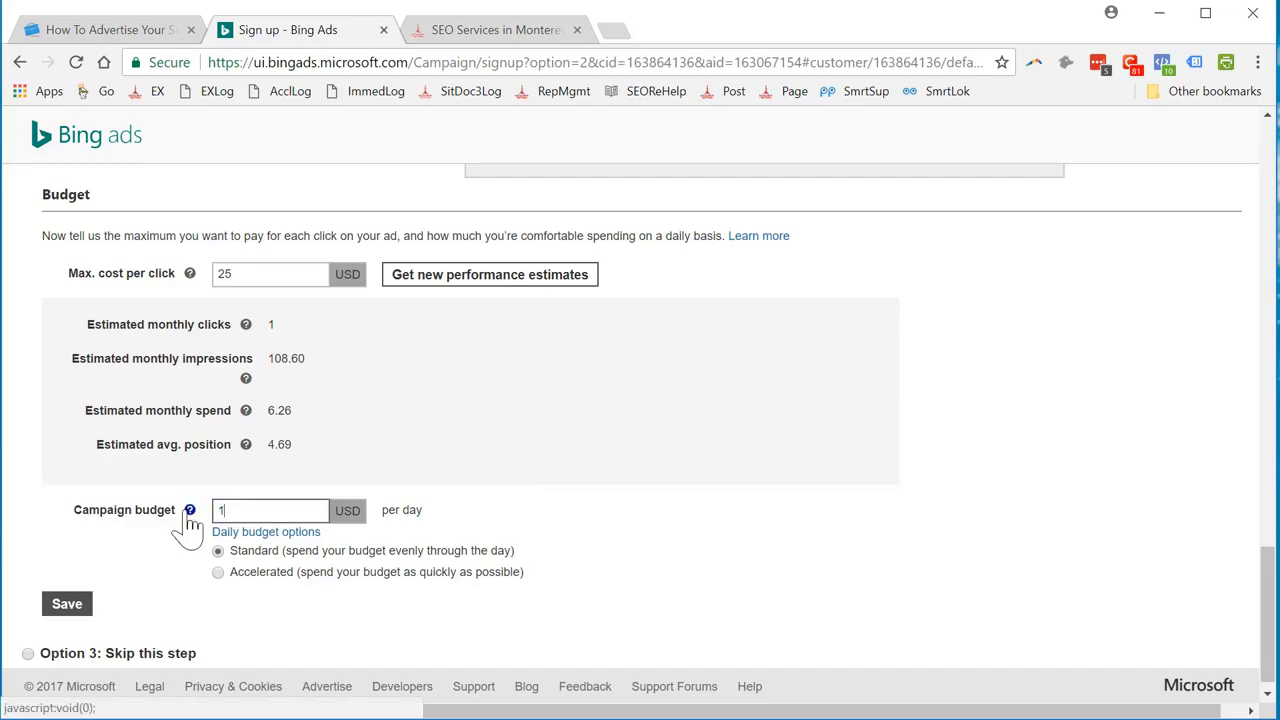
{"action": "type", "text": "0"}
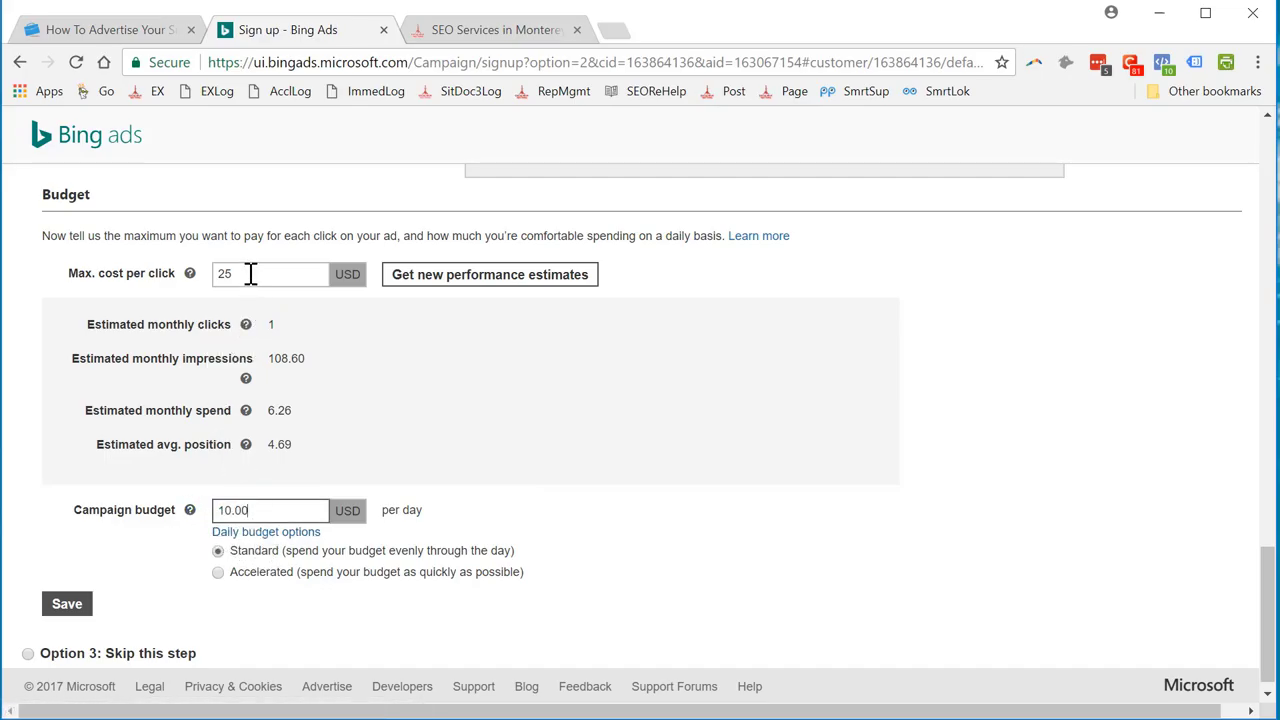
{"action": "left_click_drag", "start_coordinate": [251, 274], "coordinate": [179, 272]}
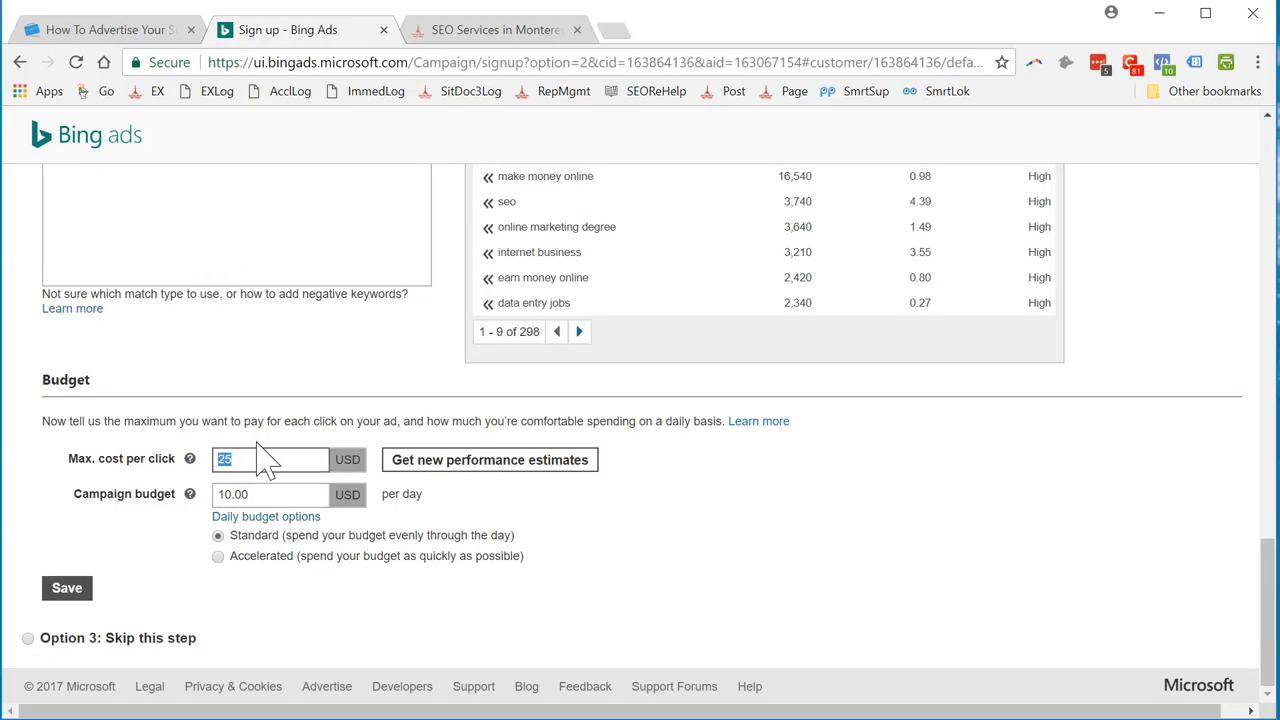
{"action": "type", "text": "5.00"}
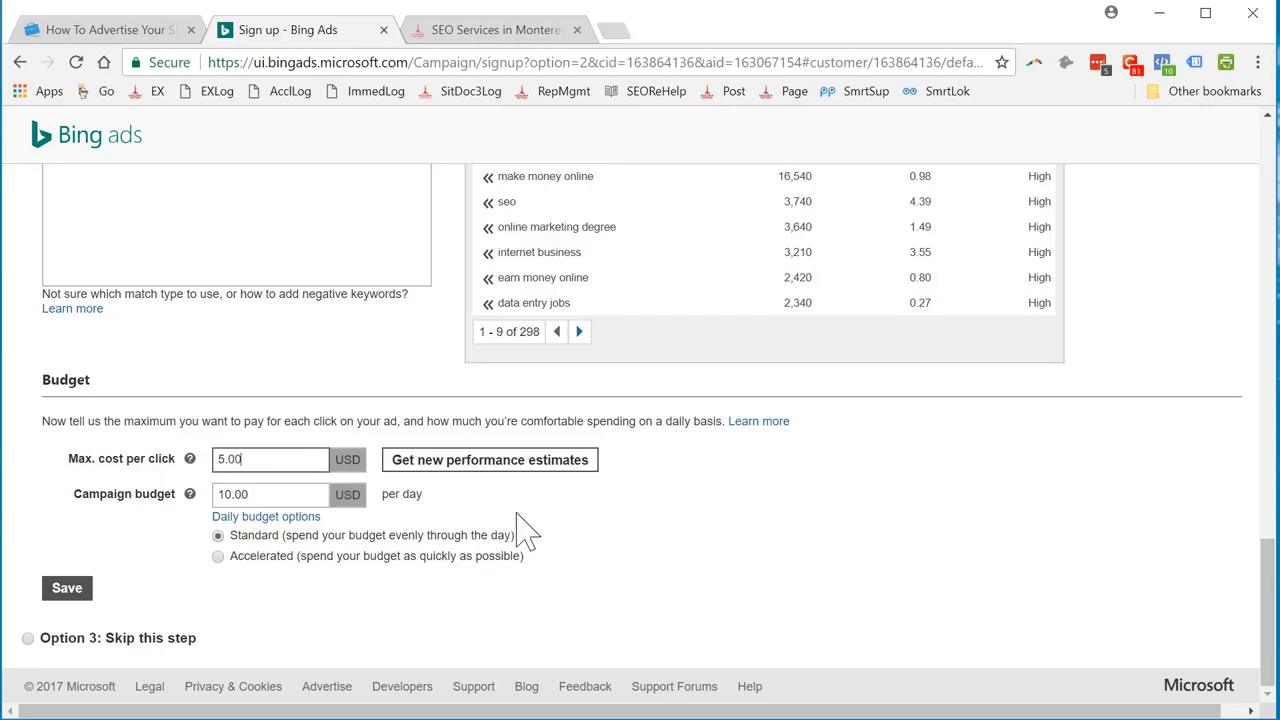